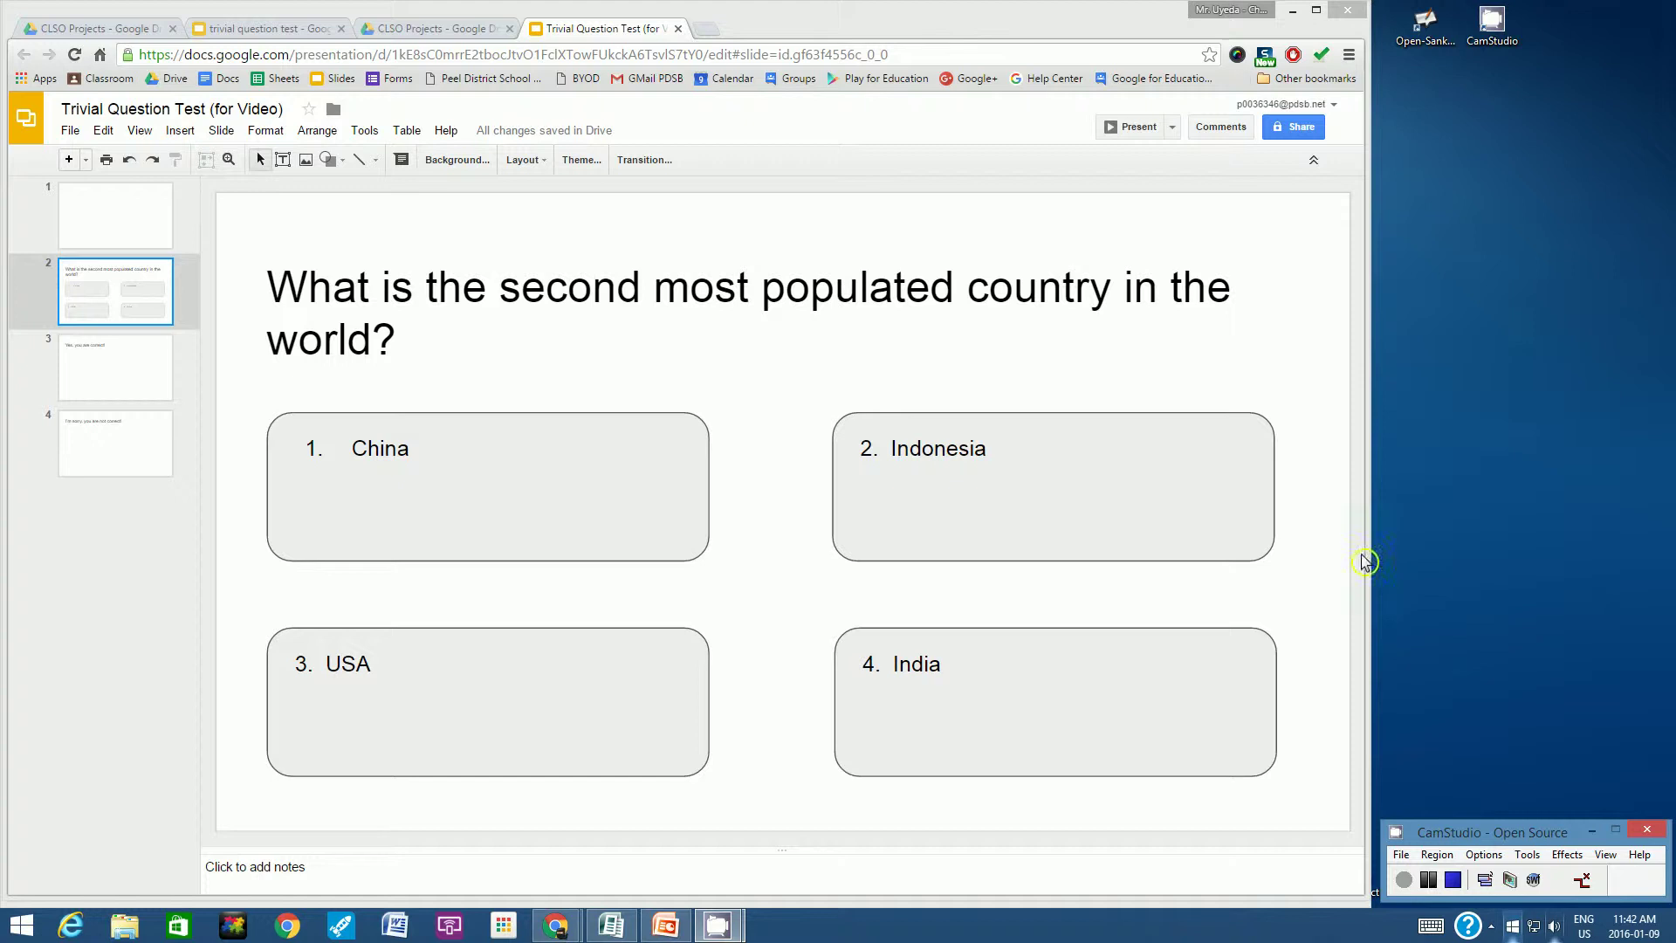
- Duplicate the population trivia question slide as slide 3, then reselect slide 2
click(940, 319)
click(722, 371)
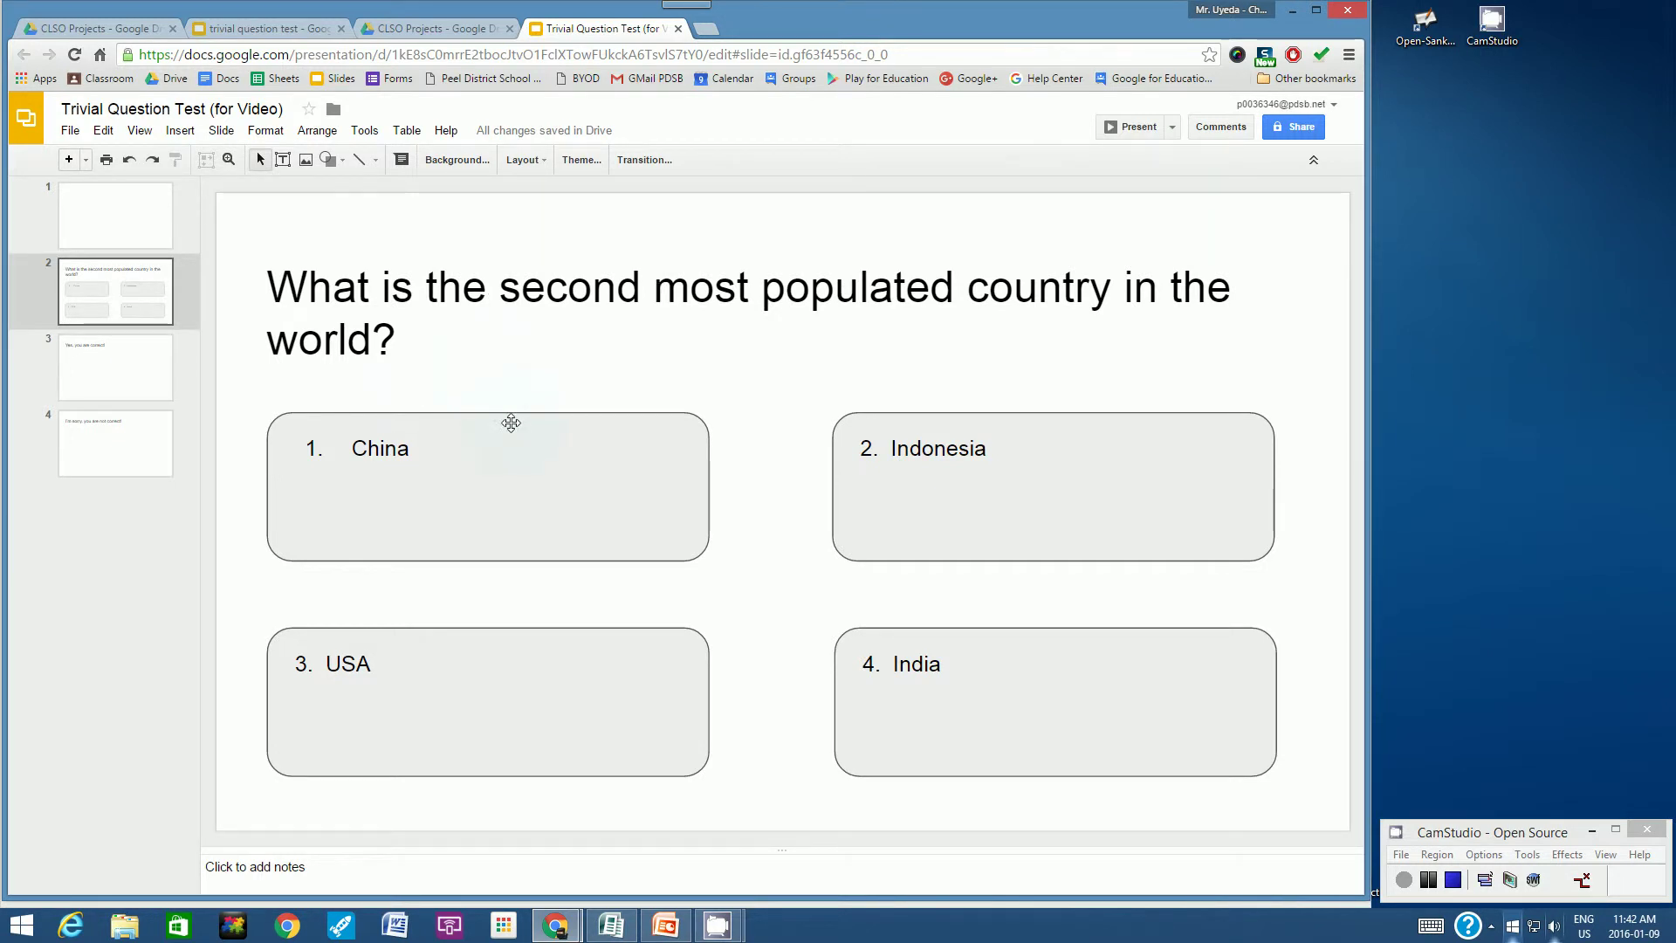
click(87, 297)
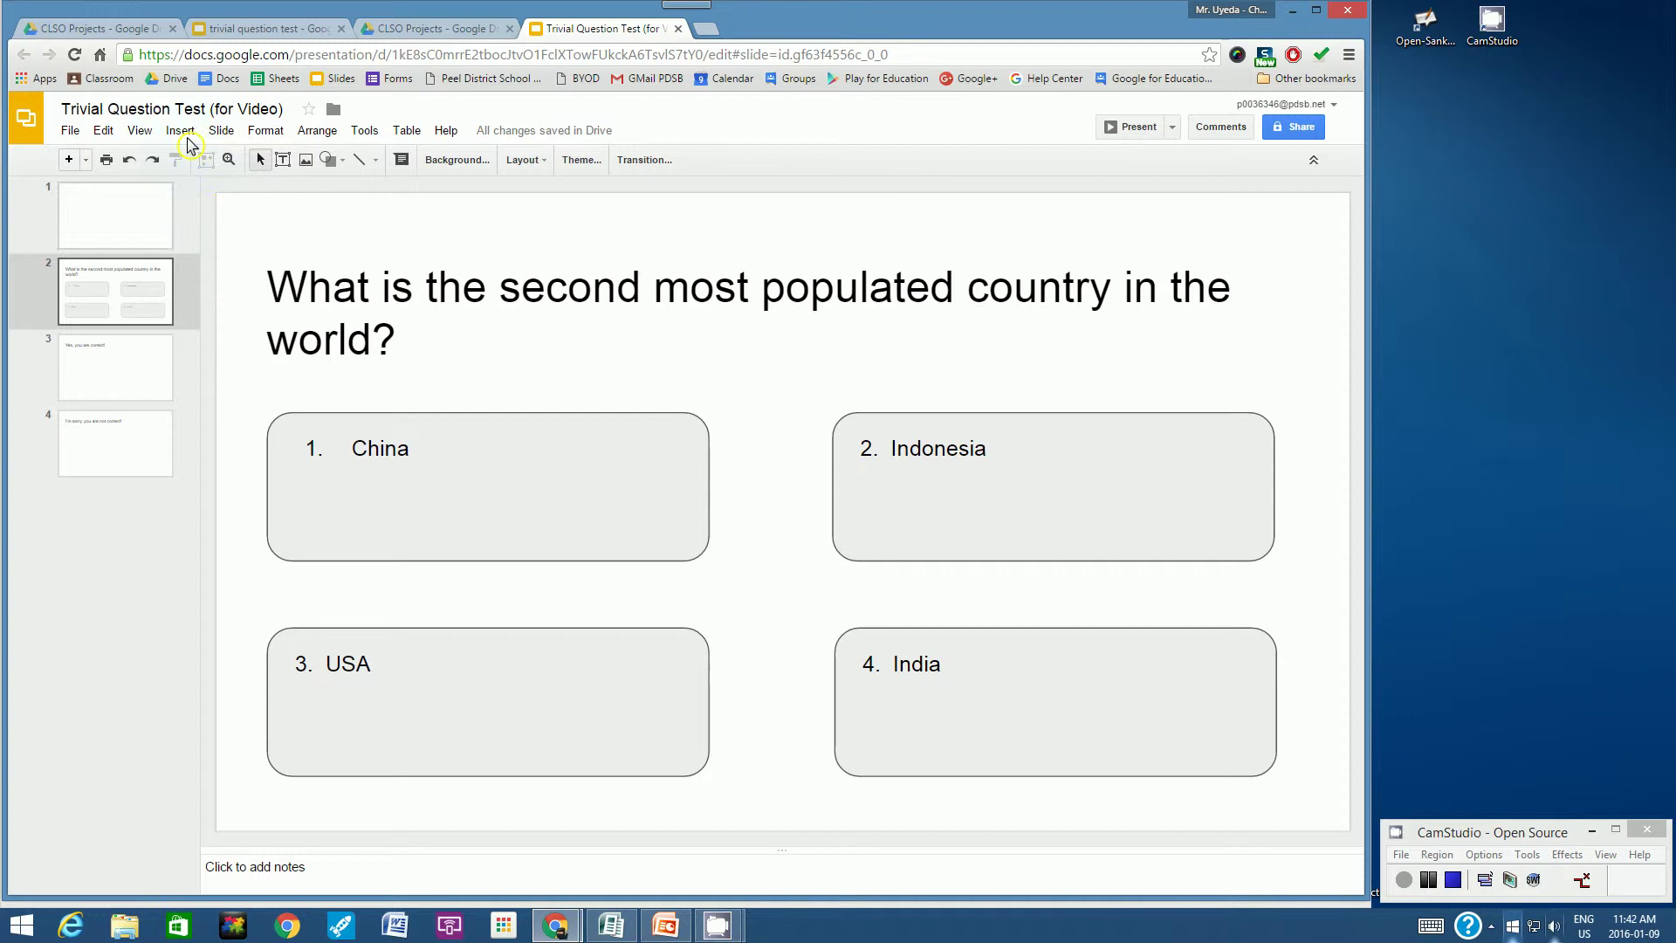
click(229, 133)
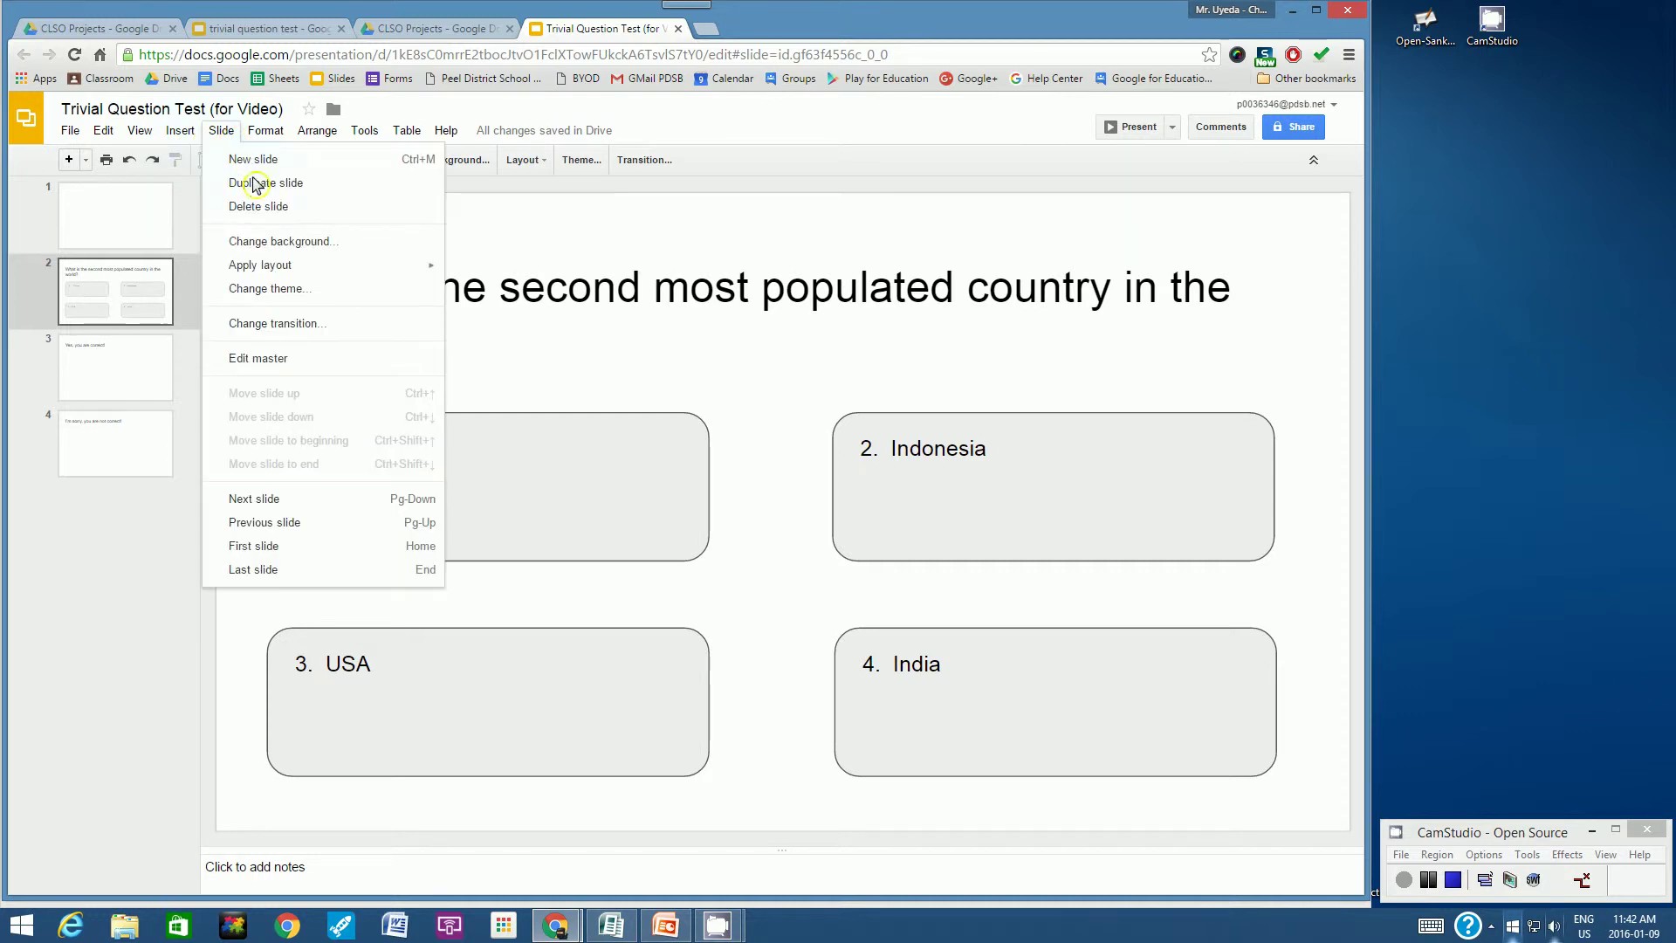
click(257, 186)
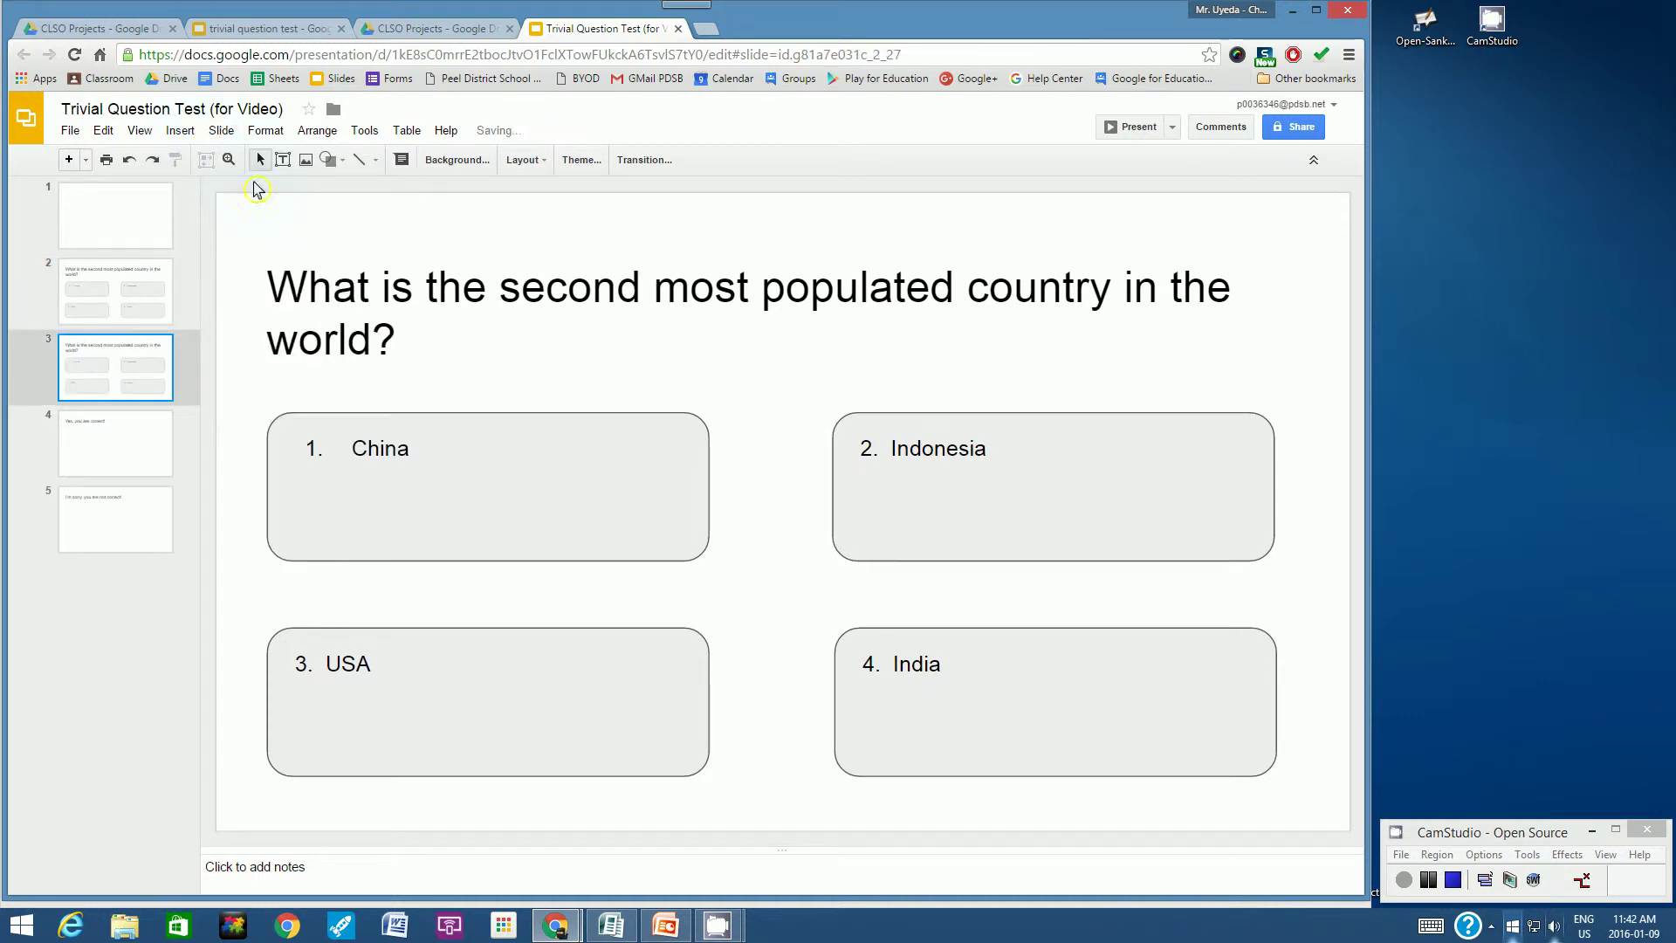
click(120, 288)
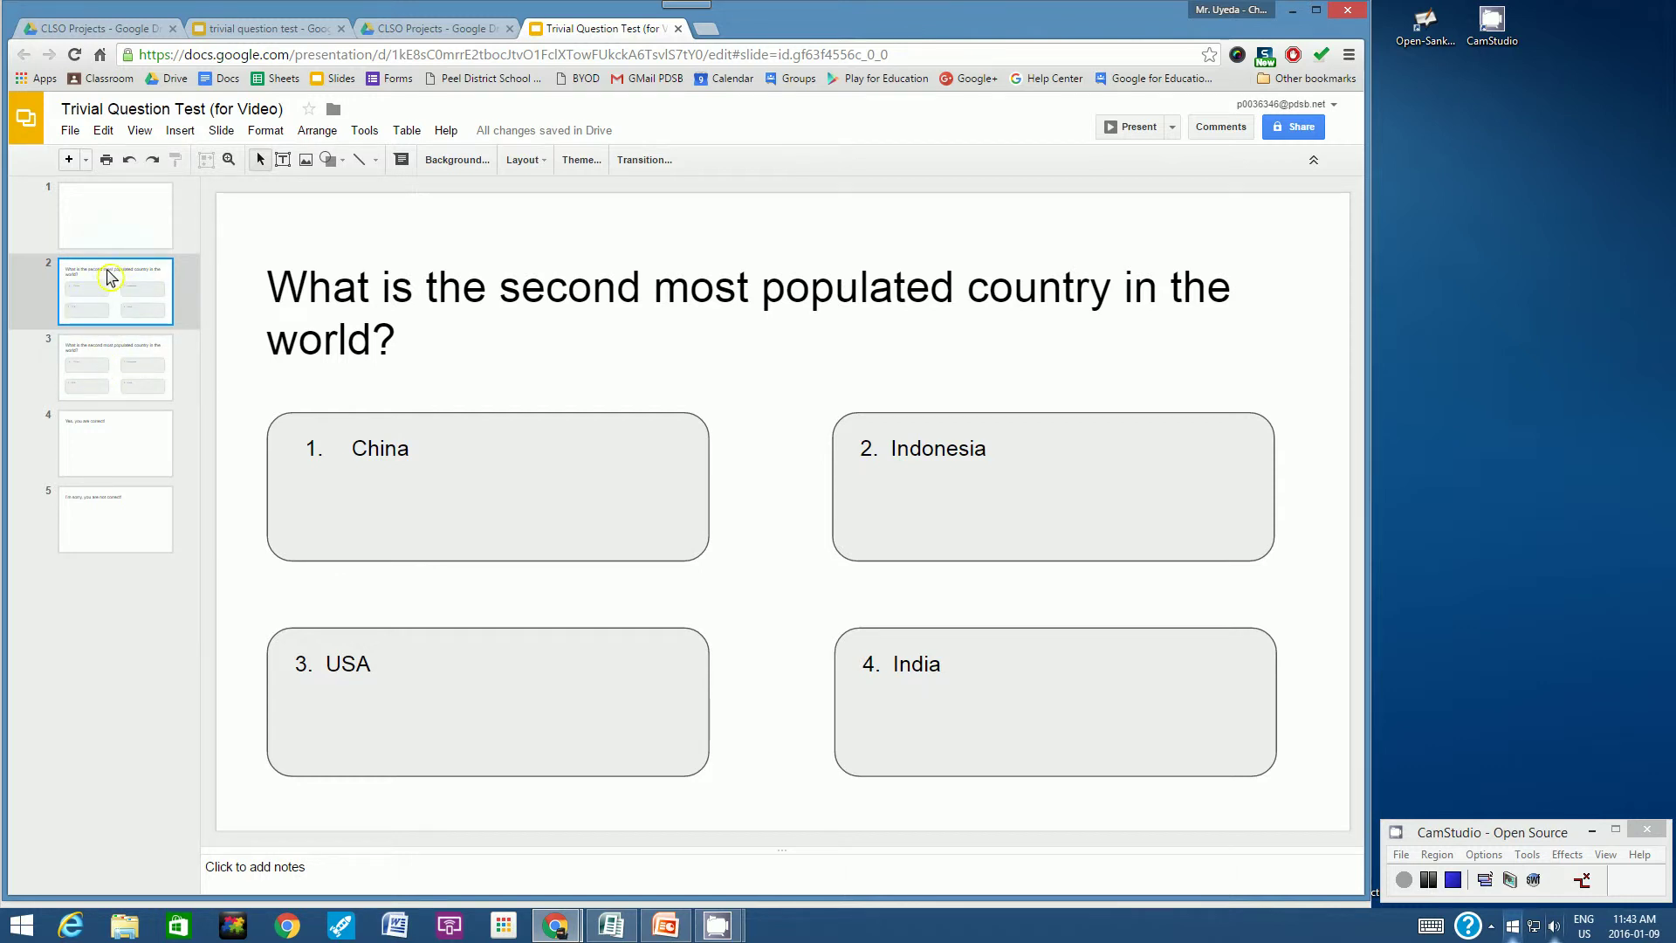
- Insert a small text box reading '50-50' between the four answer boxes
click(171, 136)
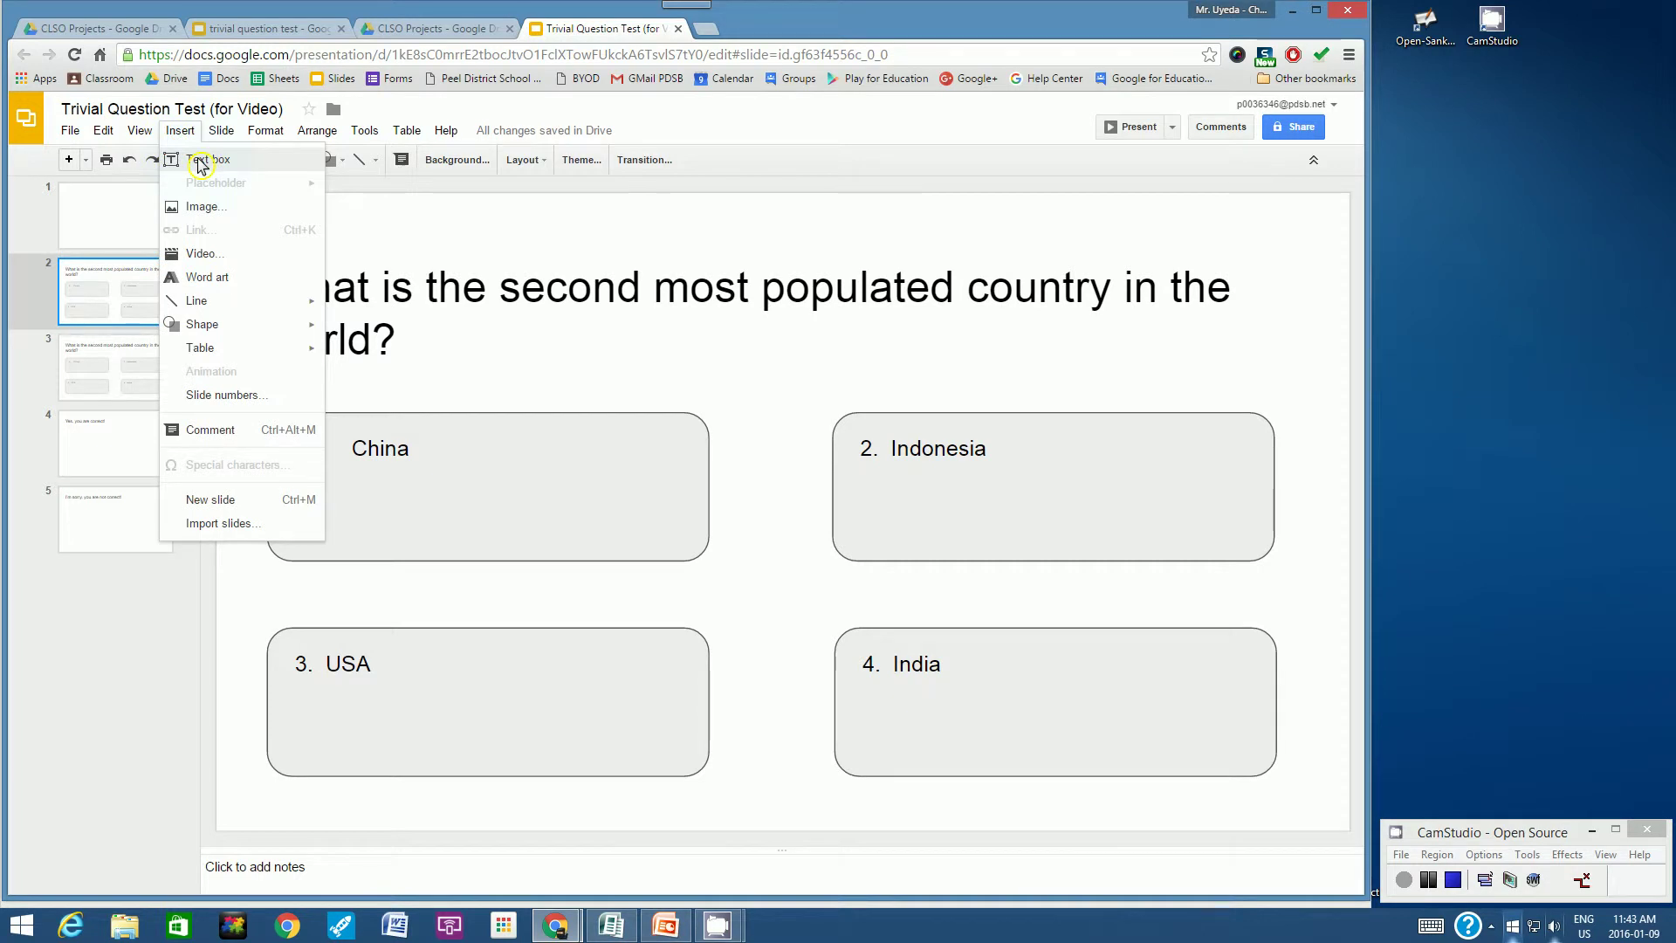
click(200, 166)
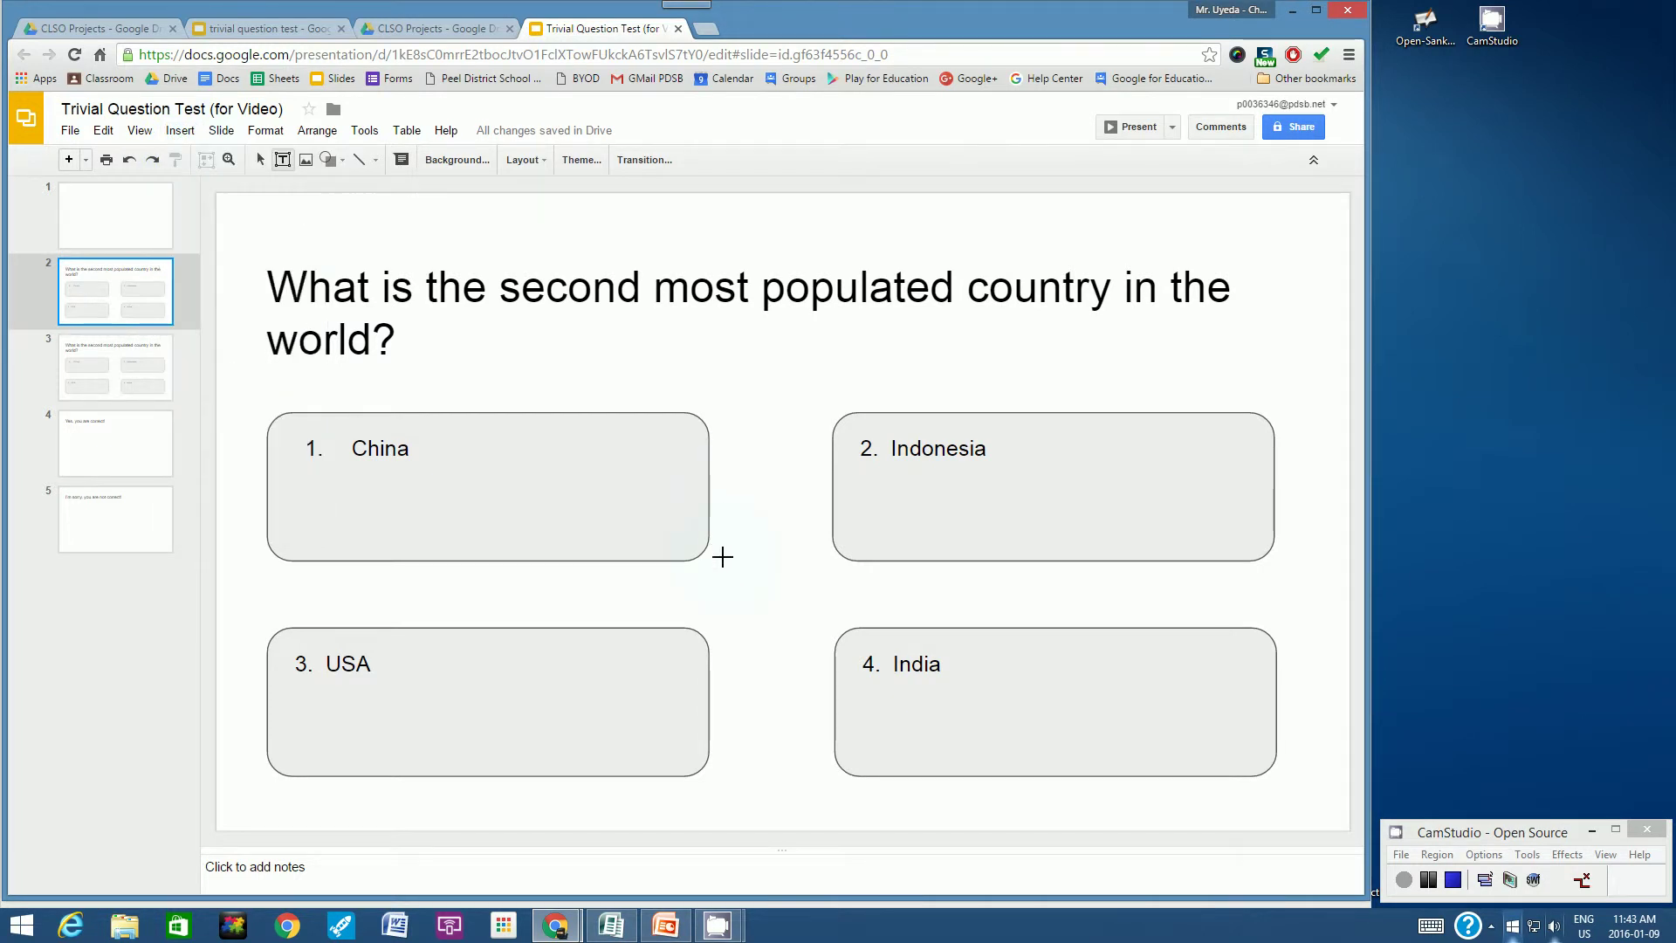
drag(722, 552, 820, 634)
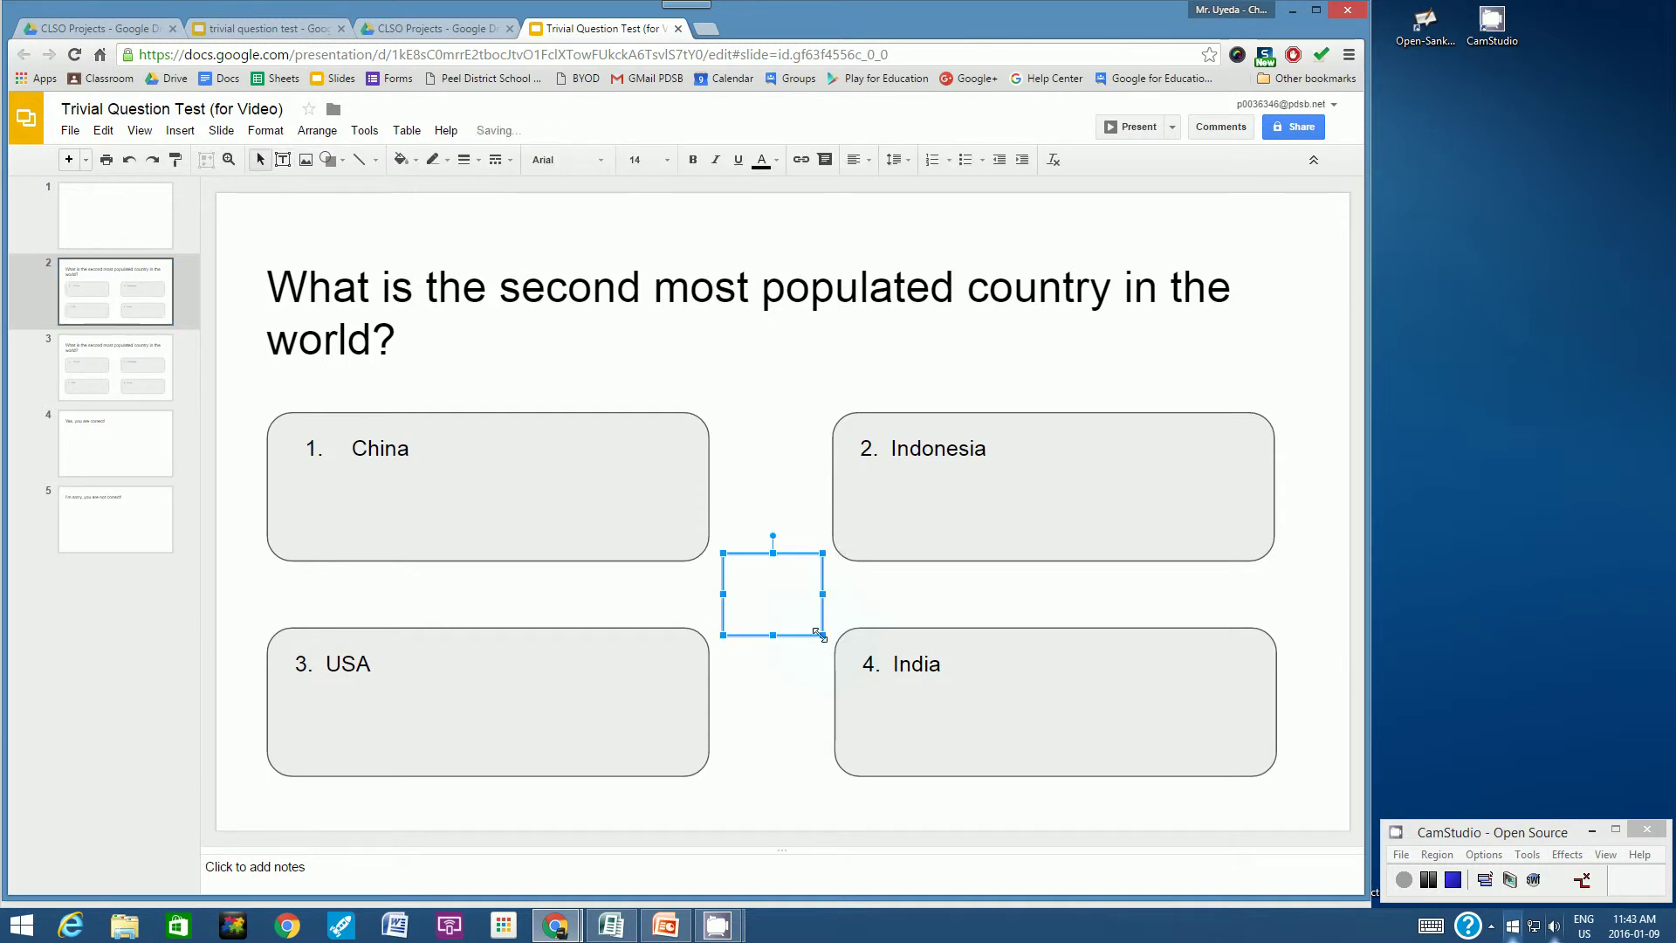
text(50-50)
- Make the 50-50 text bold and center it horizontally and vertically in its box
drag(796, 578, 725, 585)
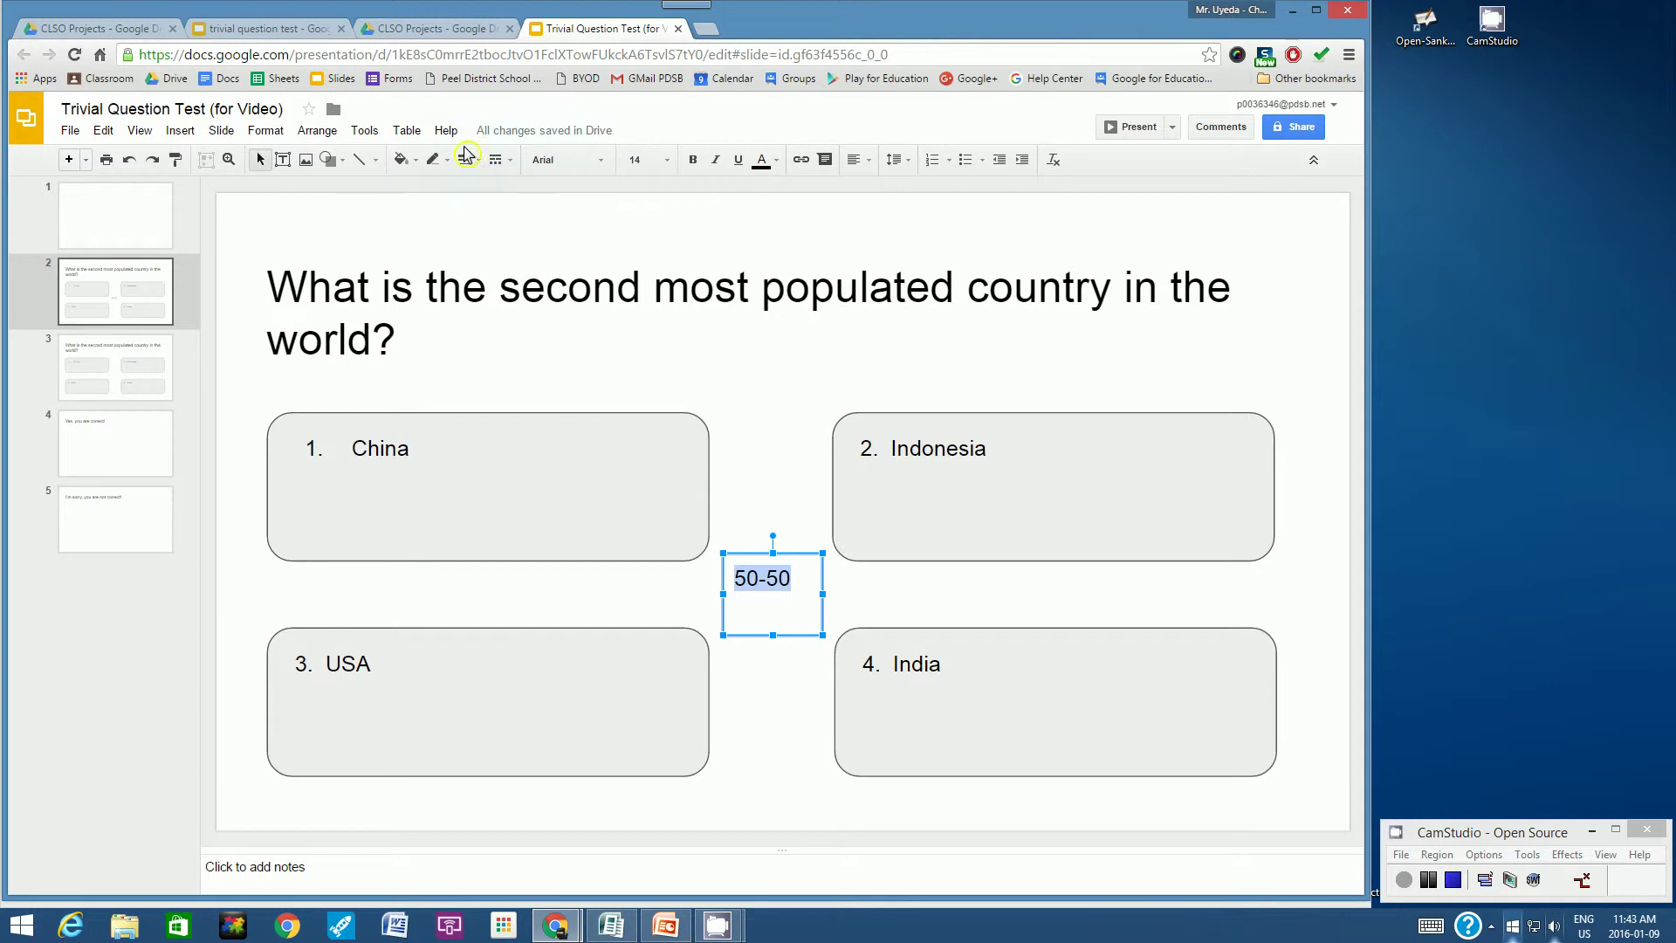
click(693, 160)
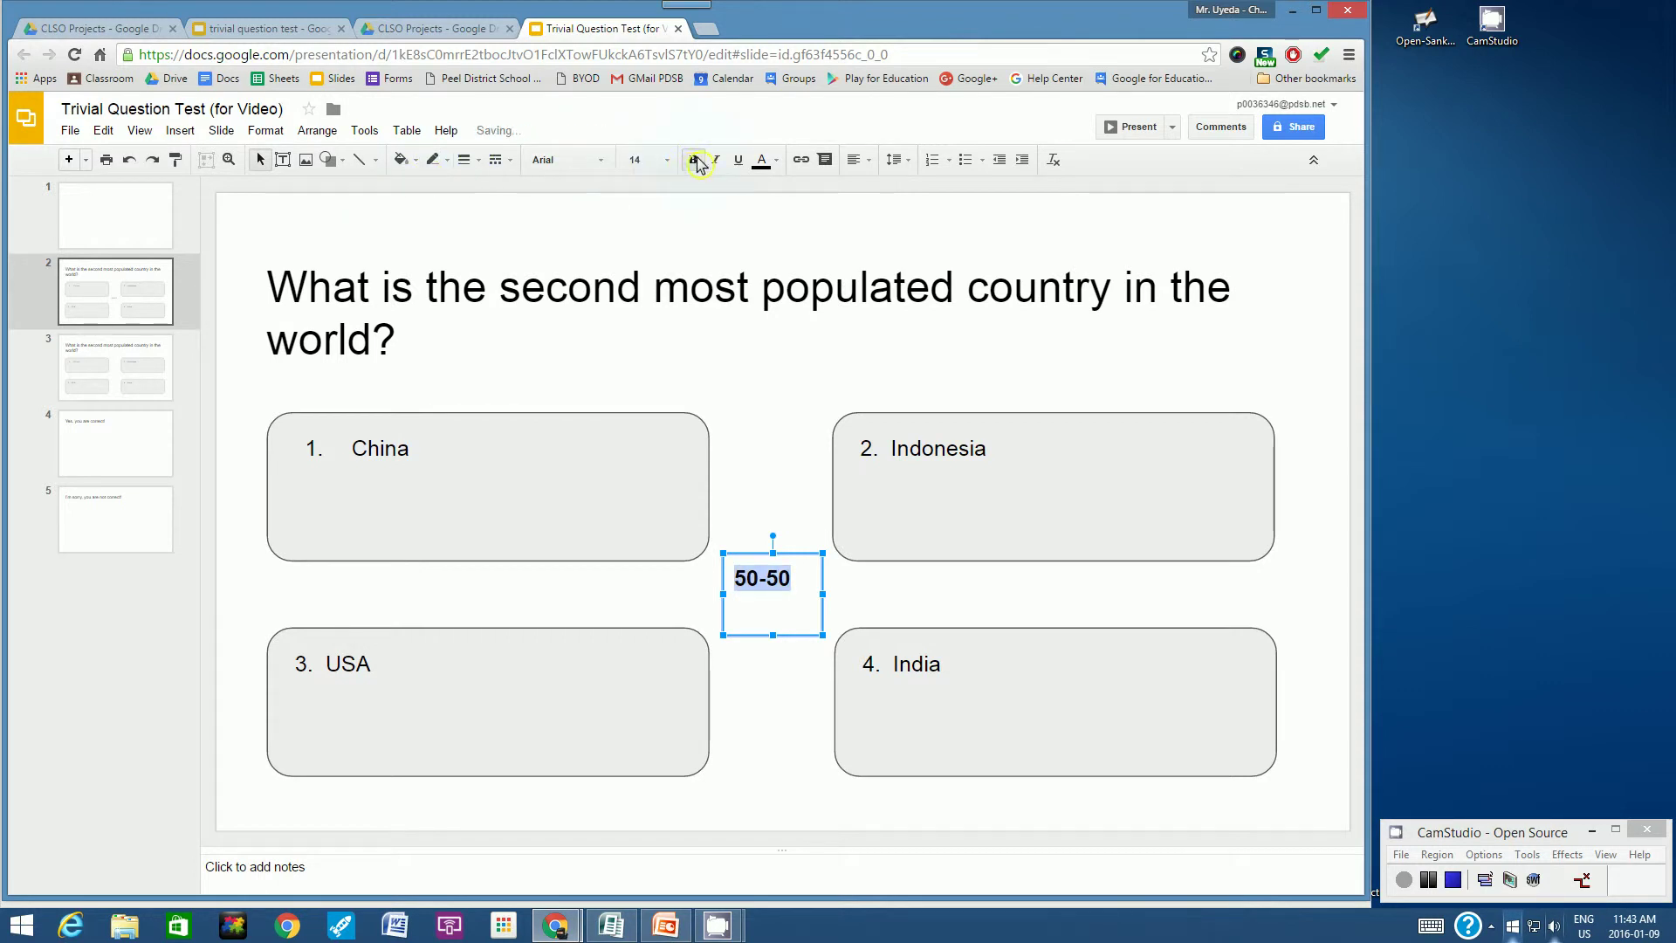
click(869, 163)
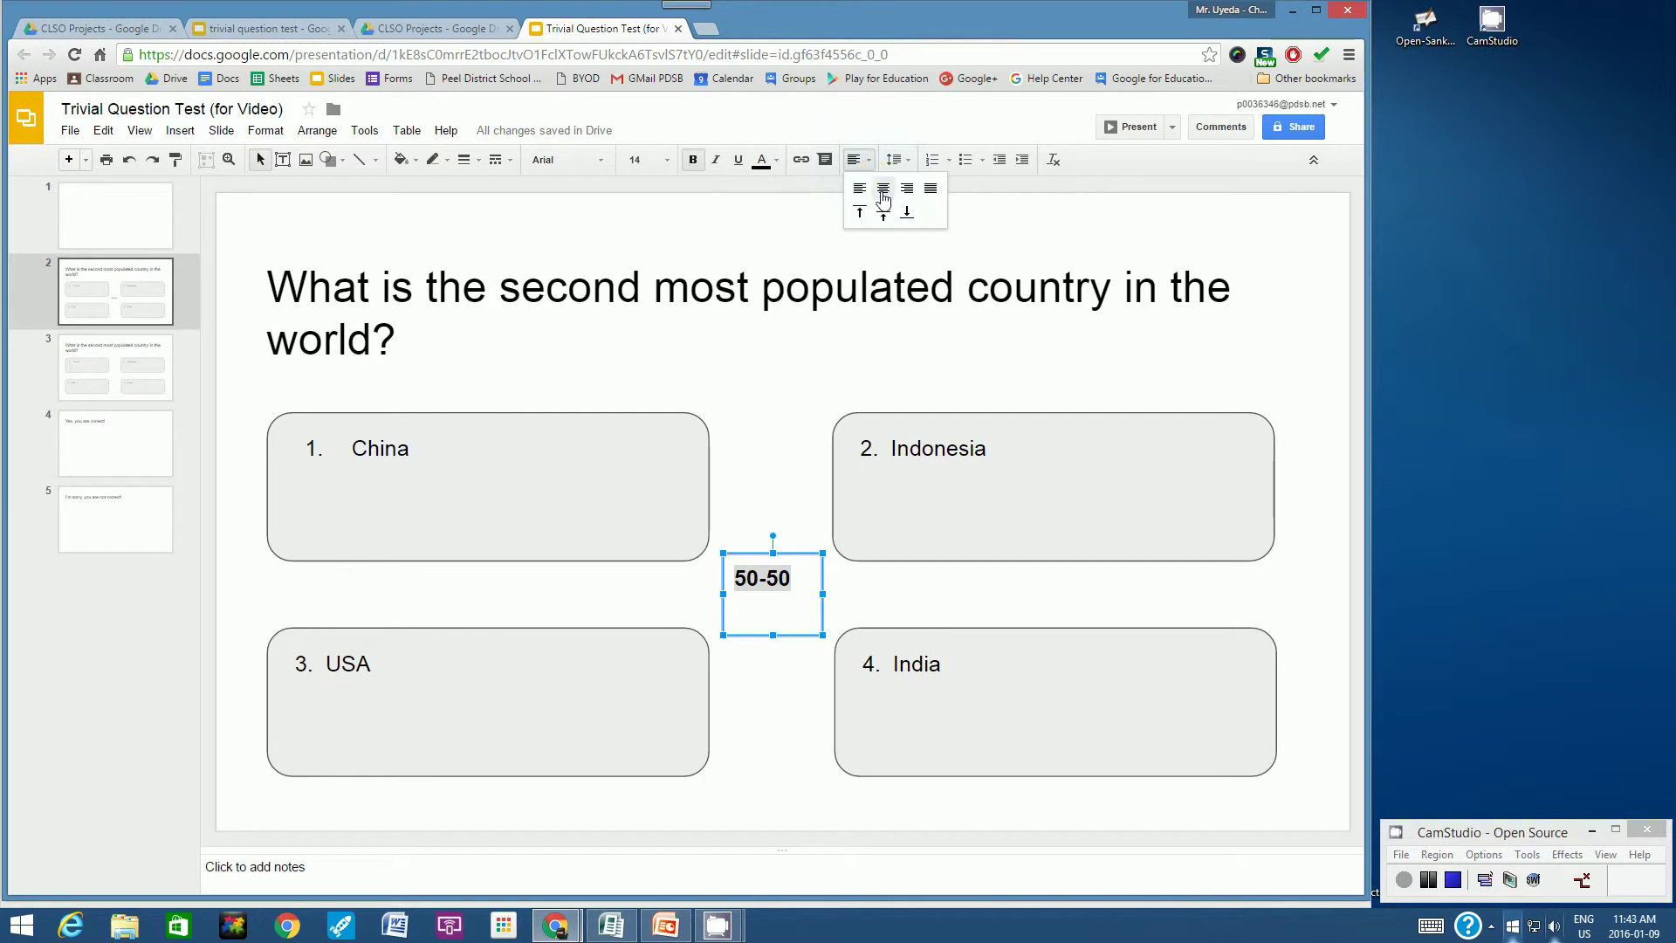
click(883, 191)
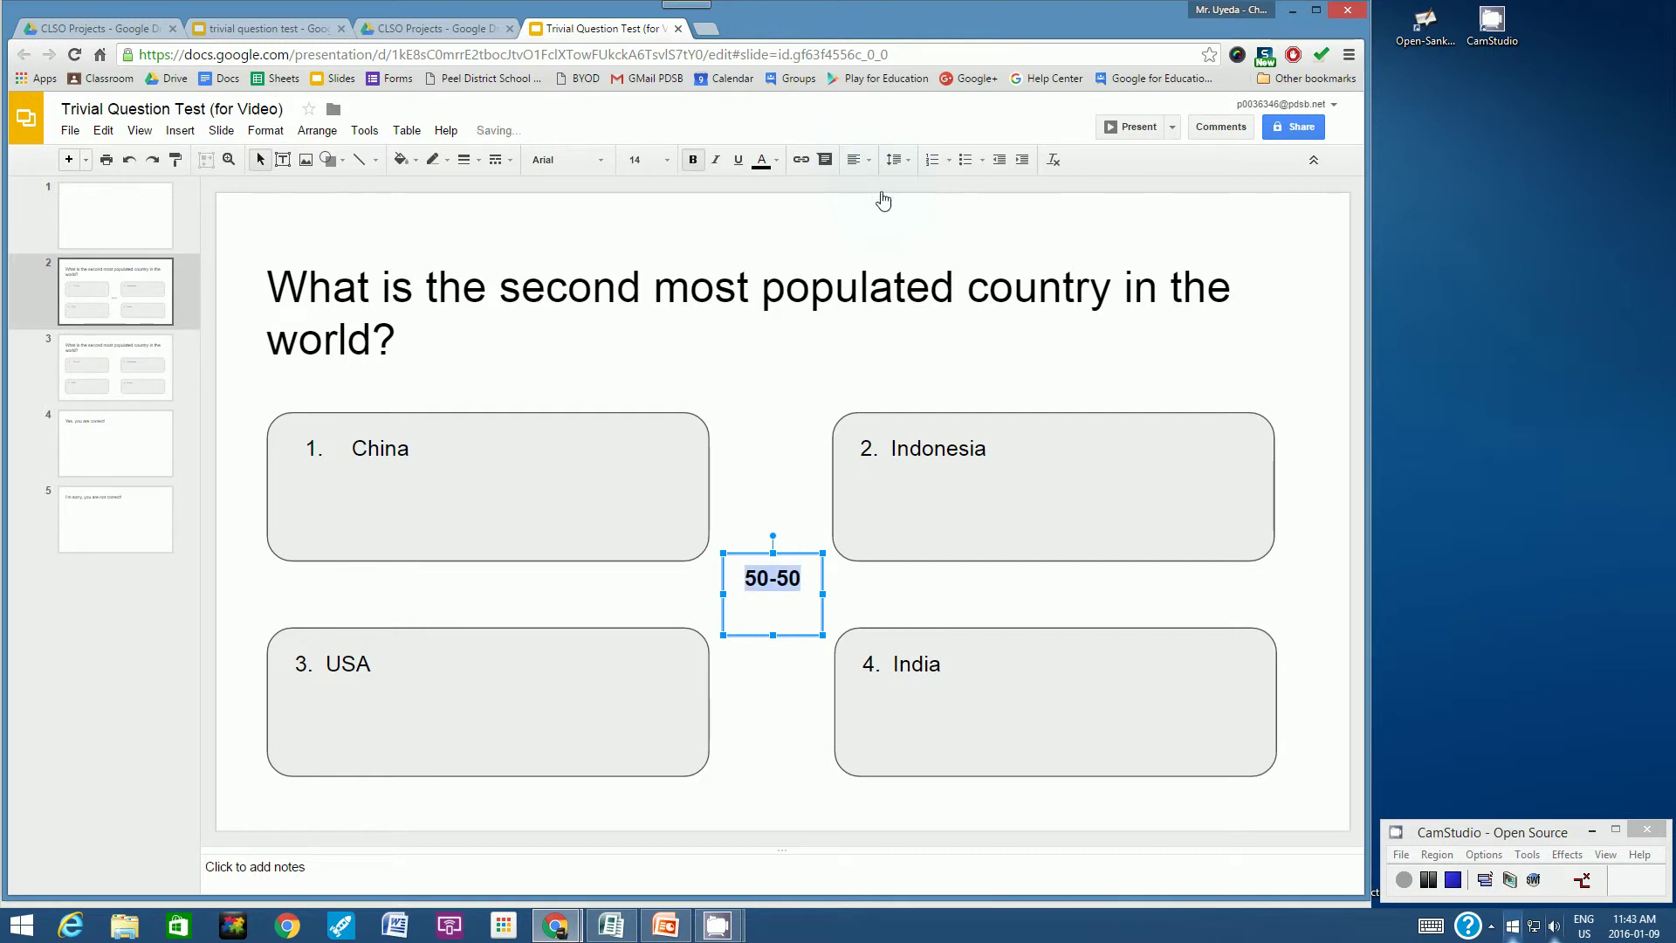
click(864, 160)
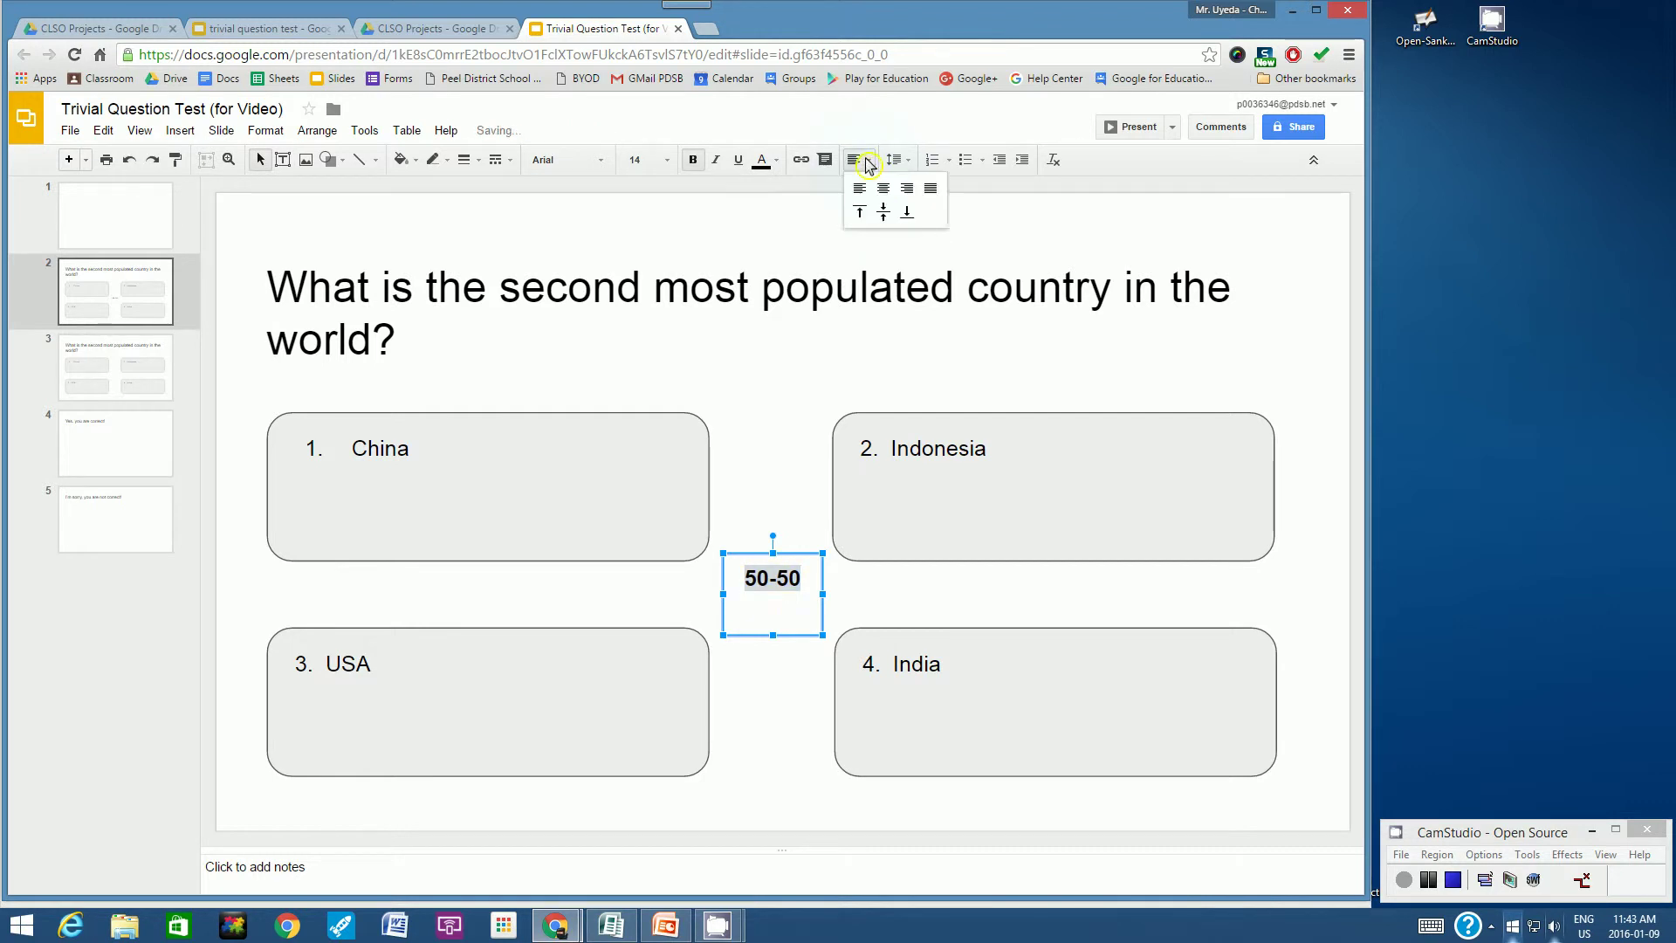
click(884, 215)
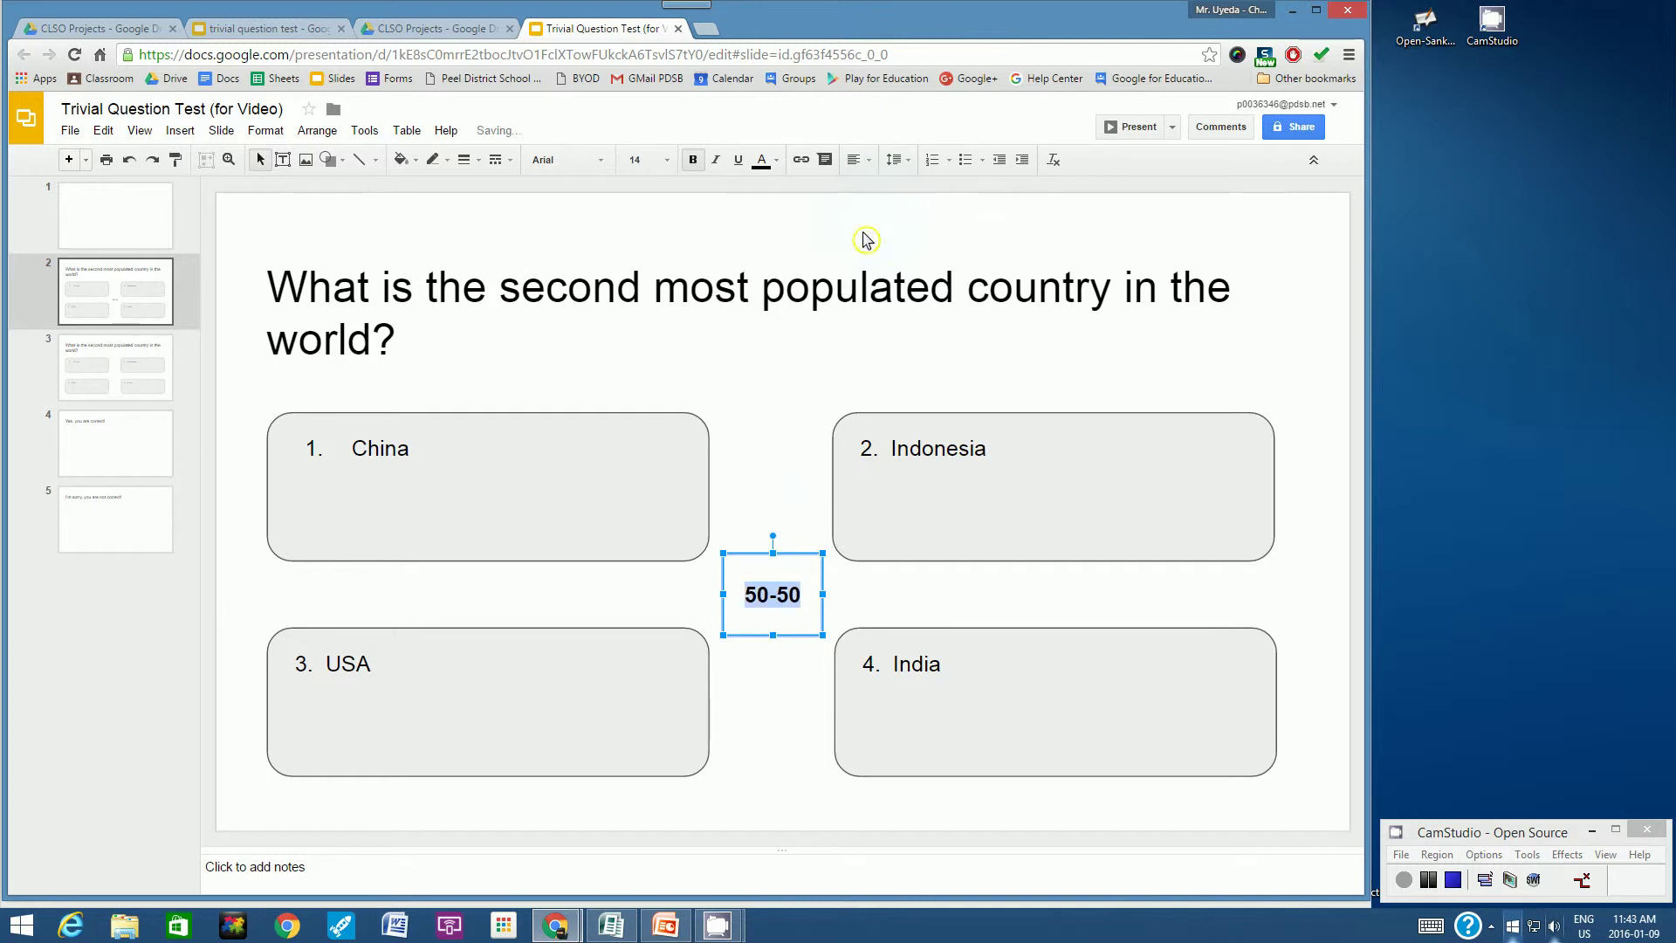
click(769, 506)
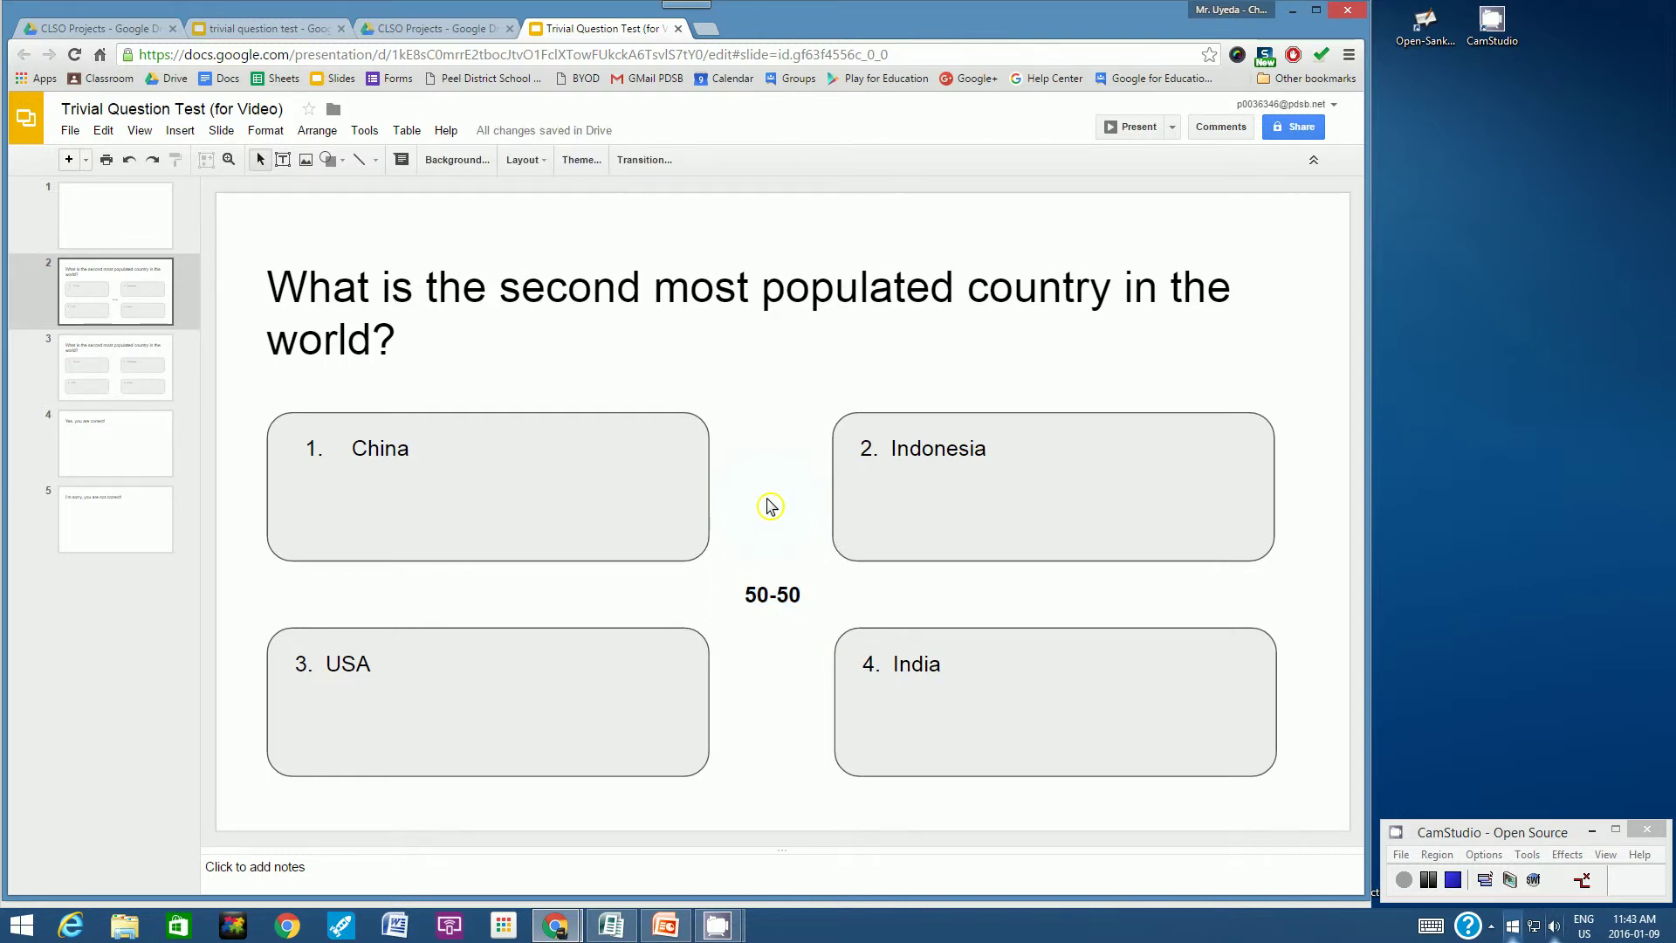
- Draw a rounded rectangle shape over the 50-50 label
key(super)
click(257, 811)
click(184, 136)
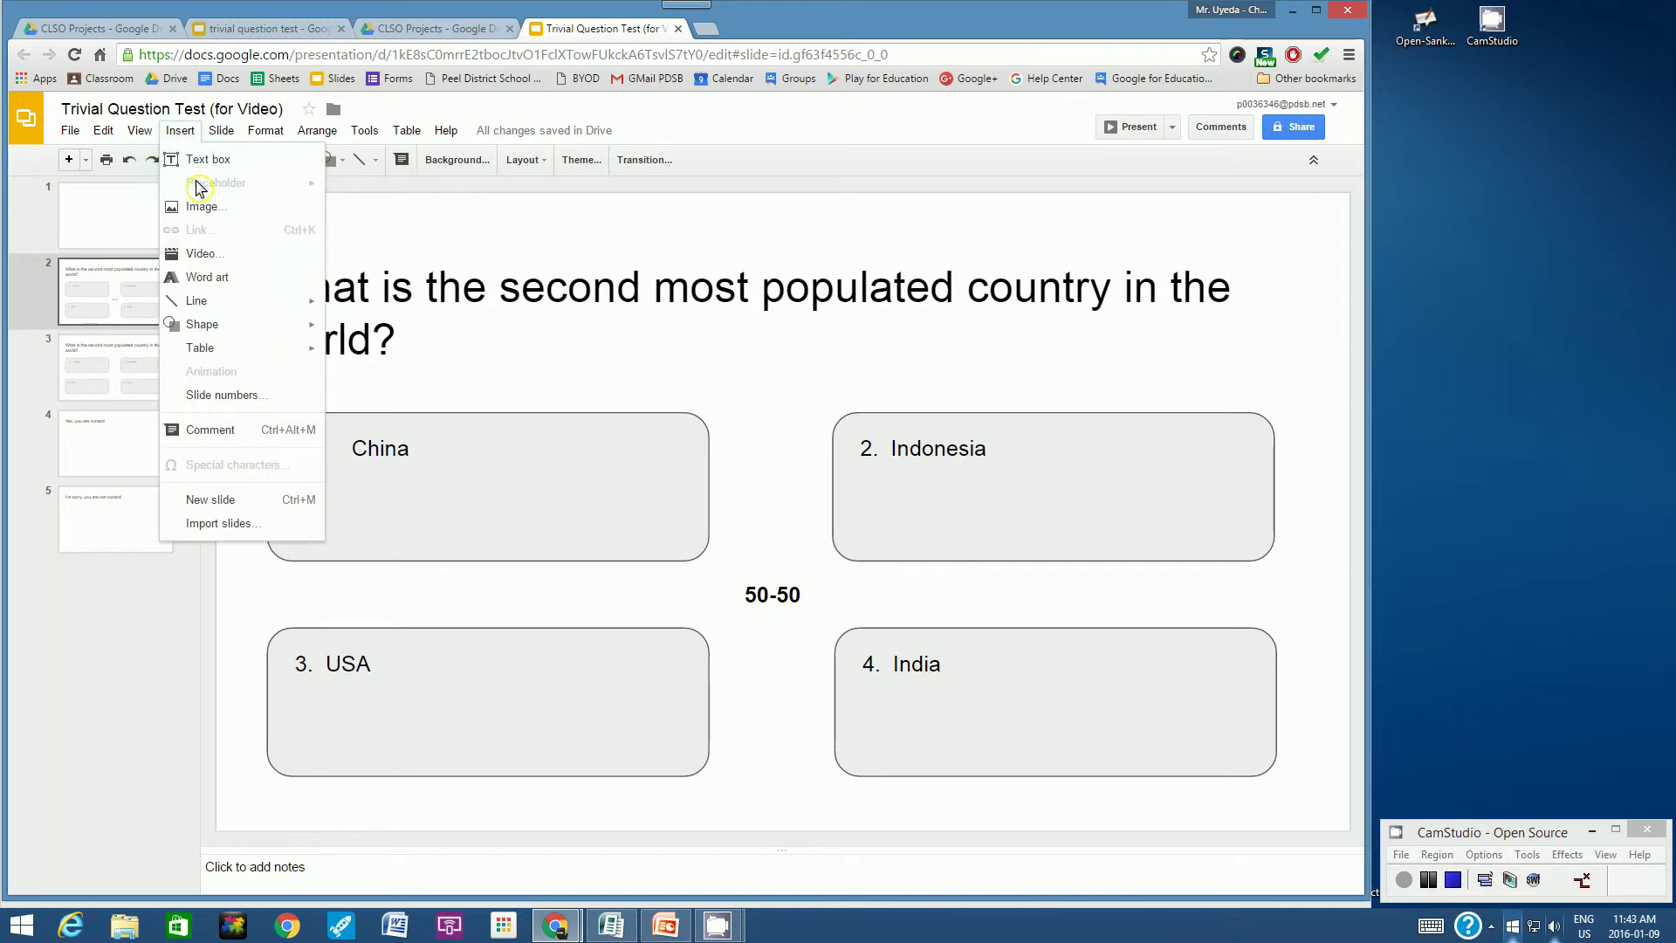
mouse_move(236, 328)
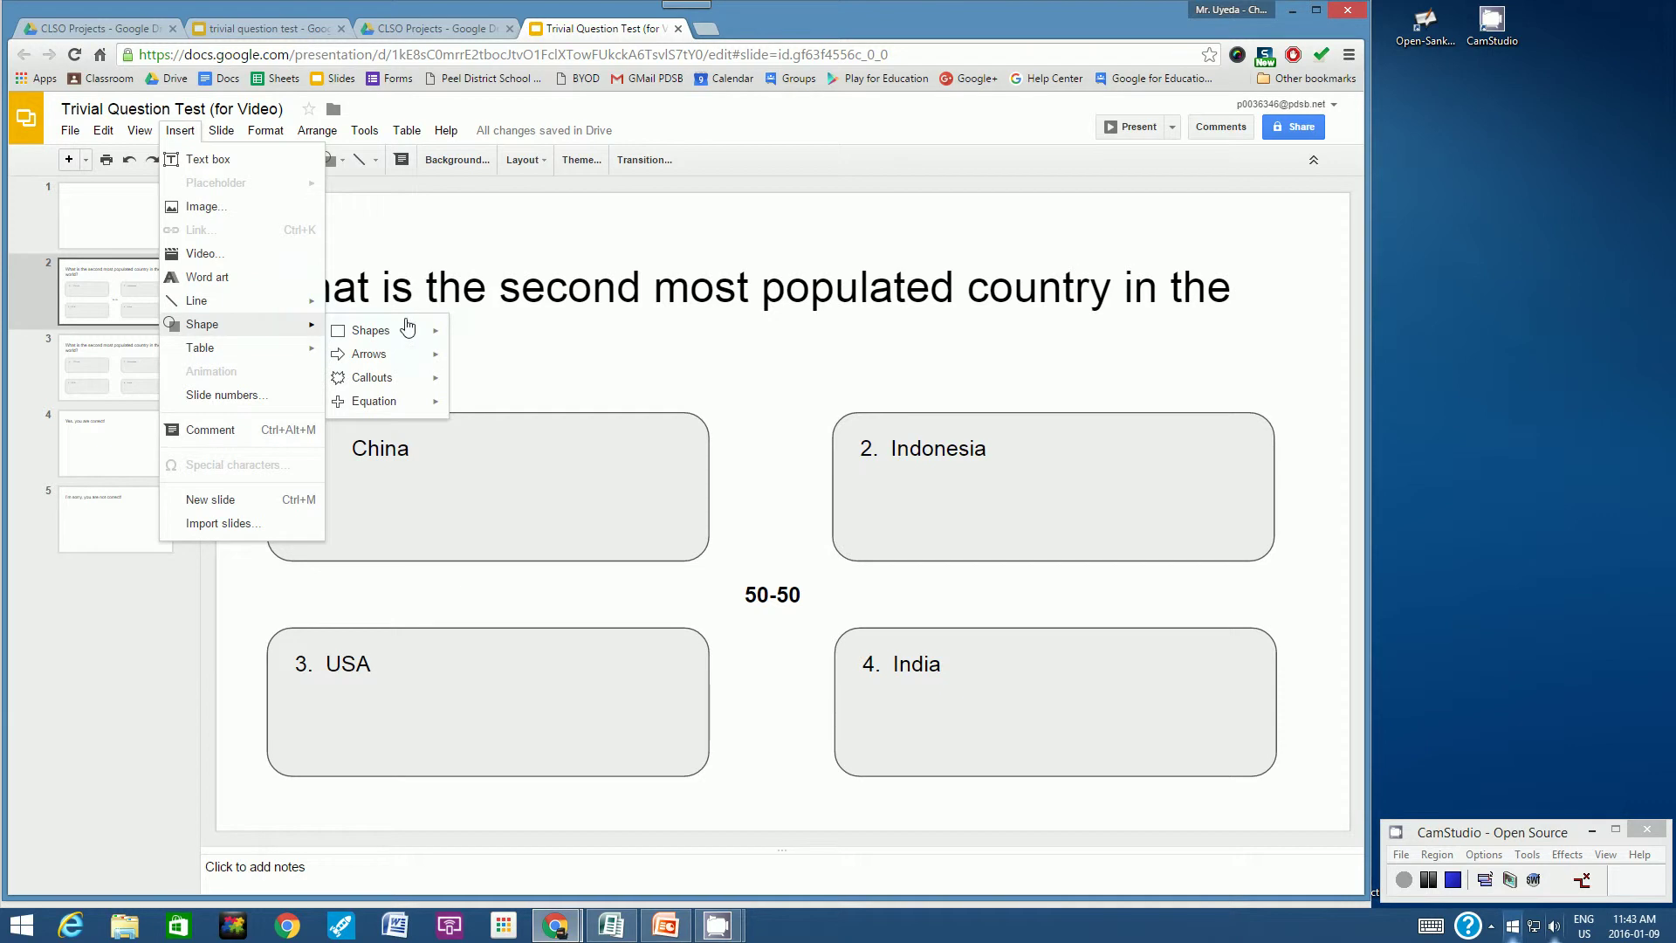
mouse_move(421, 333)
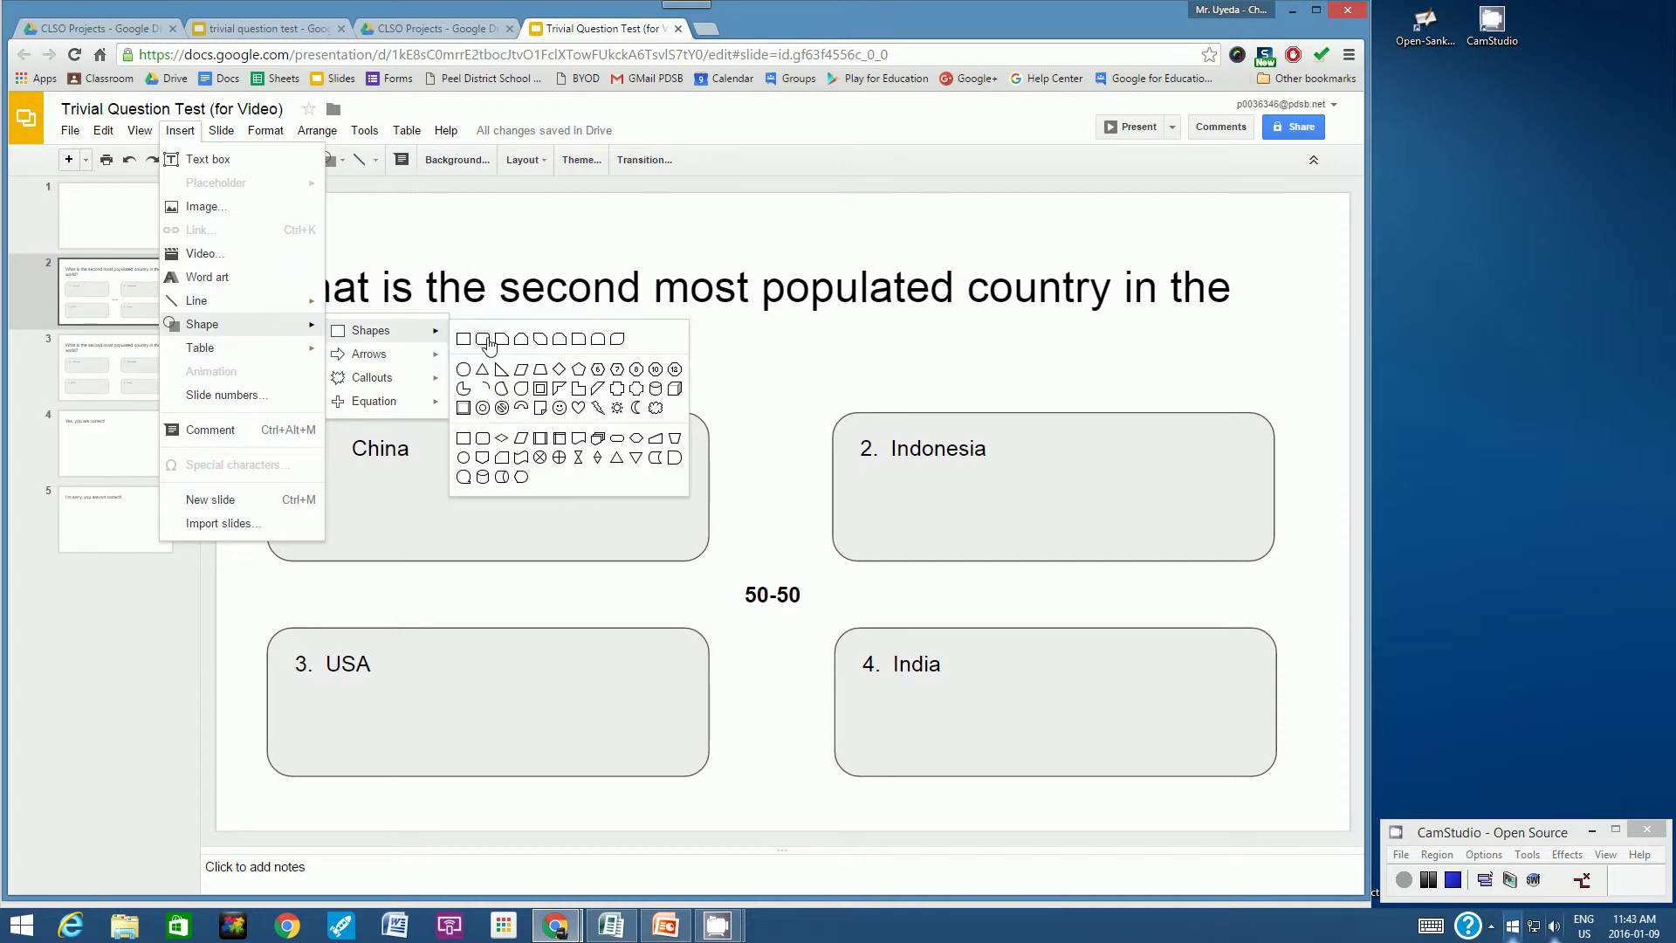
click(485, 340)
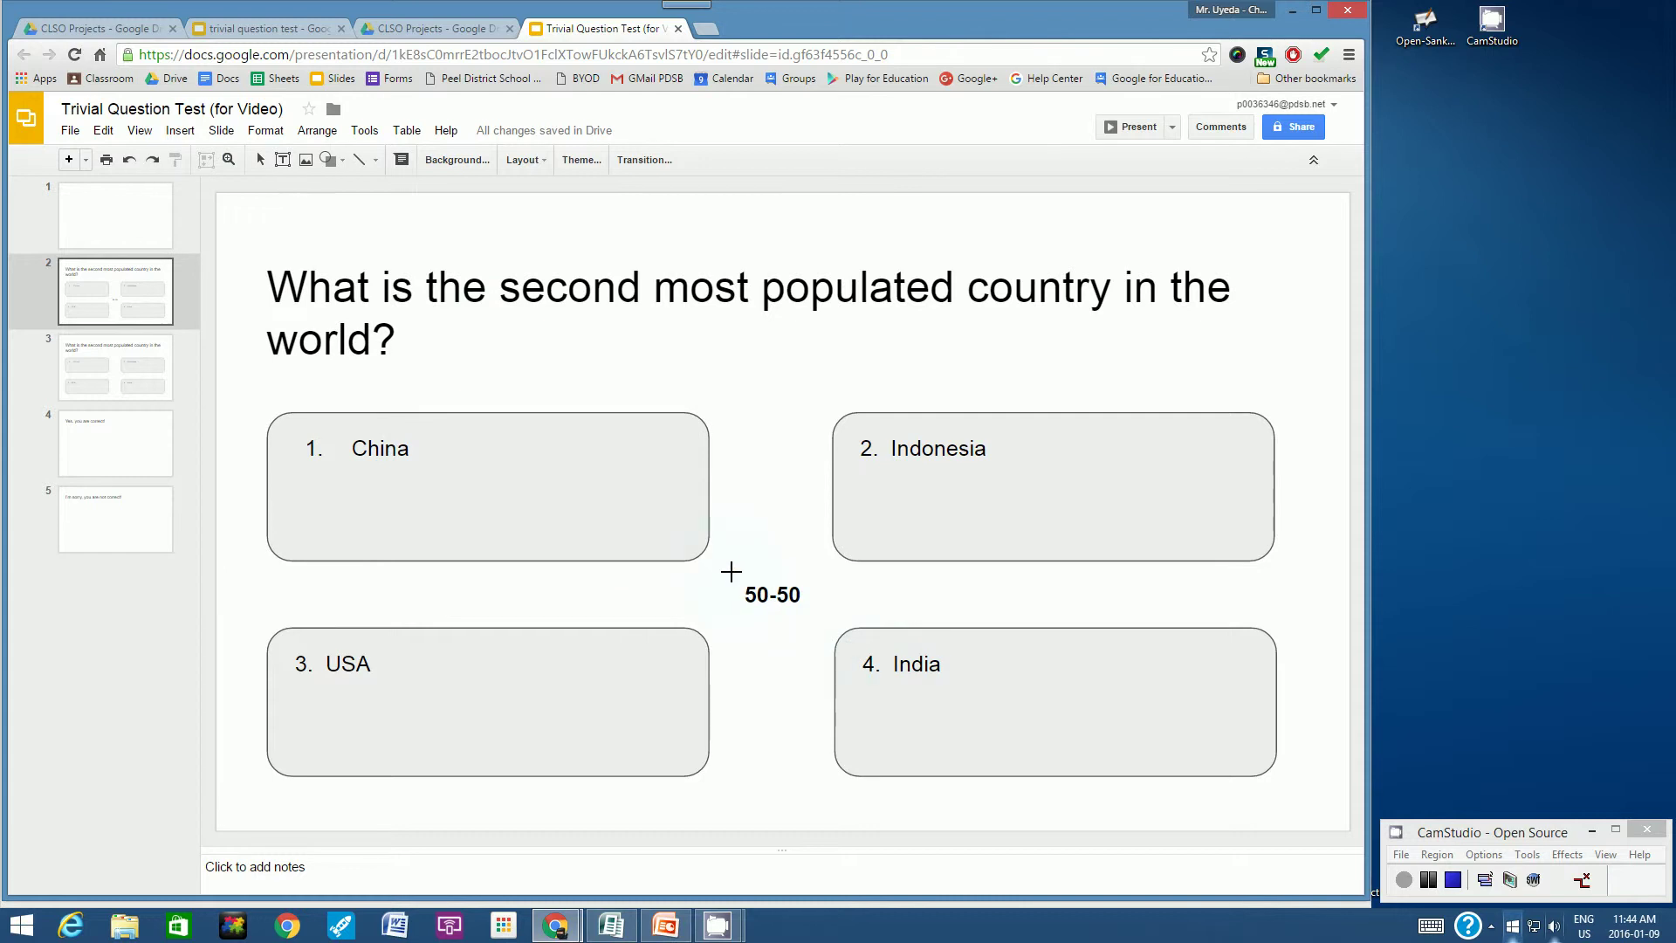
mouse_move(719, 560)
mouse_down()
mouse_move(711, 576)
mouse_move(751, 614)
mouse_move(823, 624)
mouse_up()
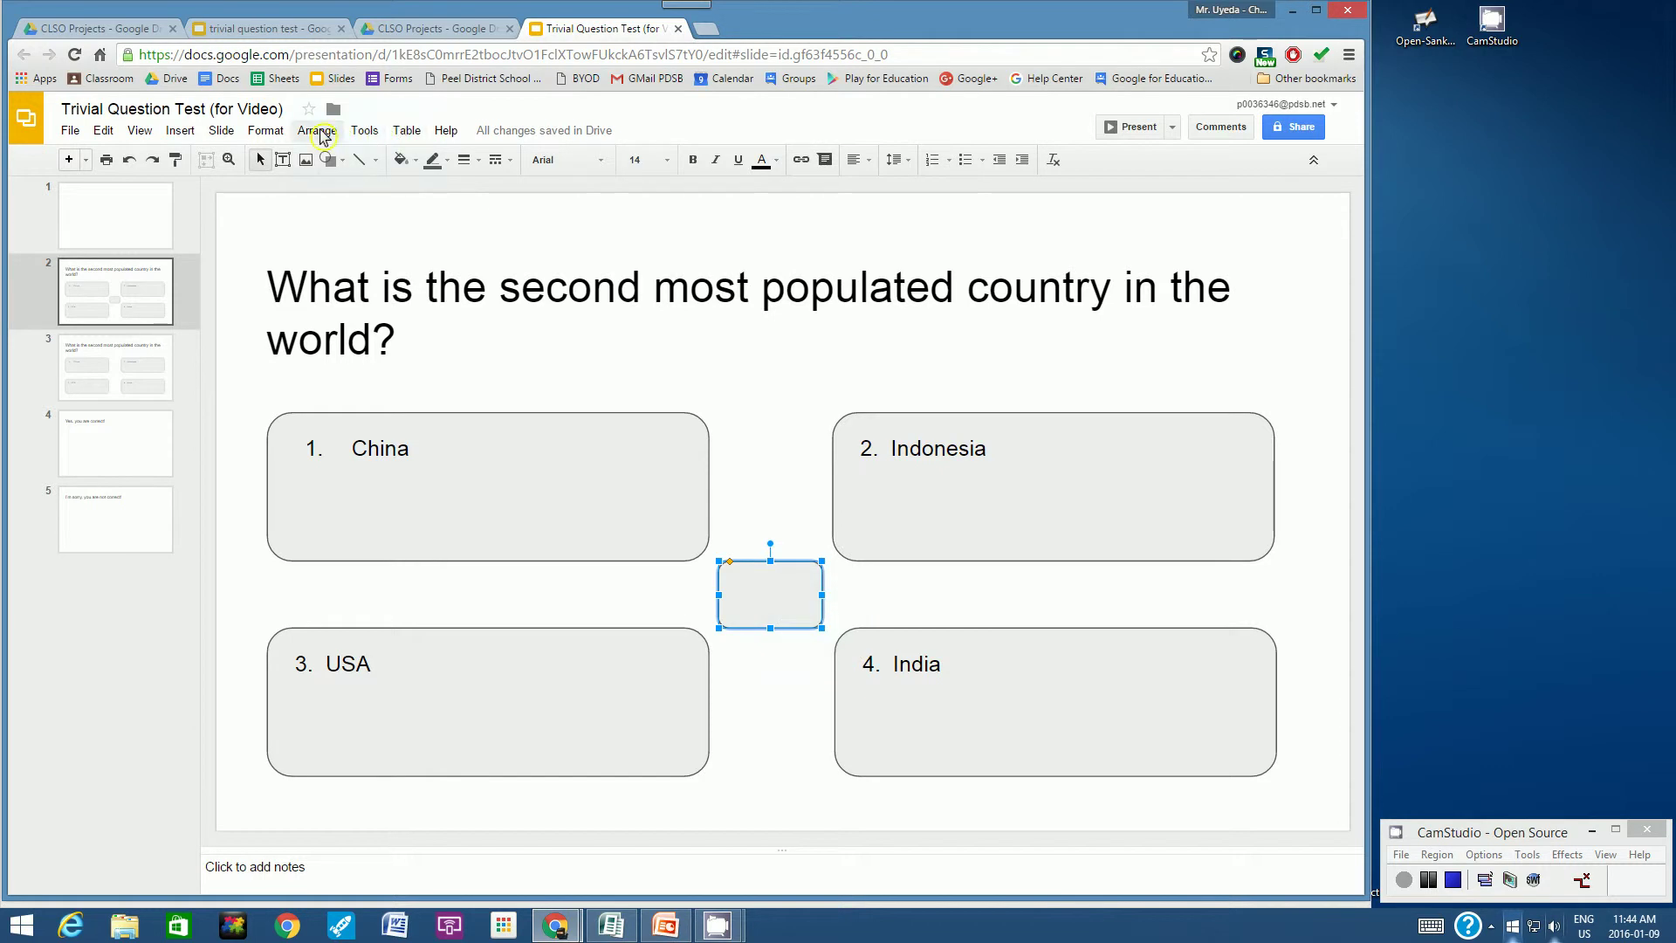
- Send the rounded rectangle backward so the 50-50 label shows on top
click(319, 136)
mouse_move(336, 160)
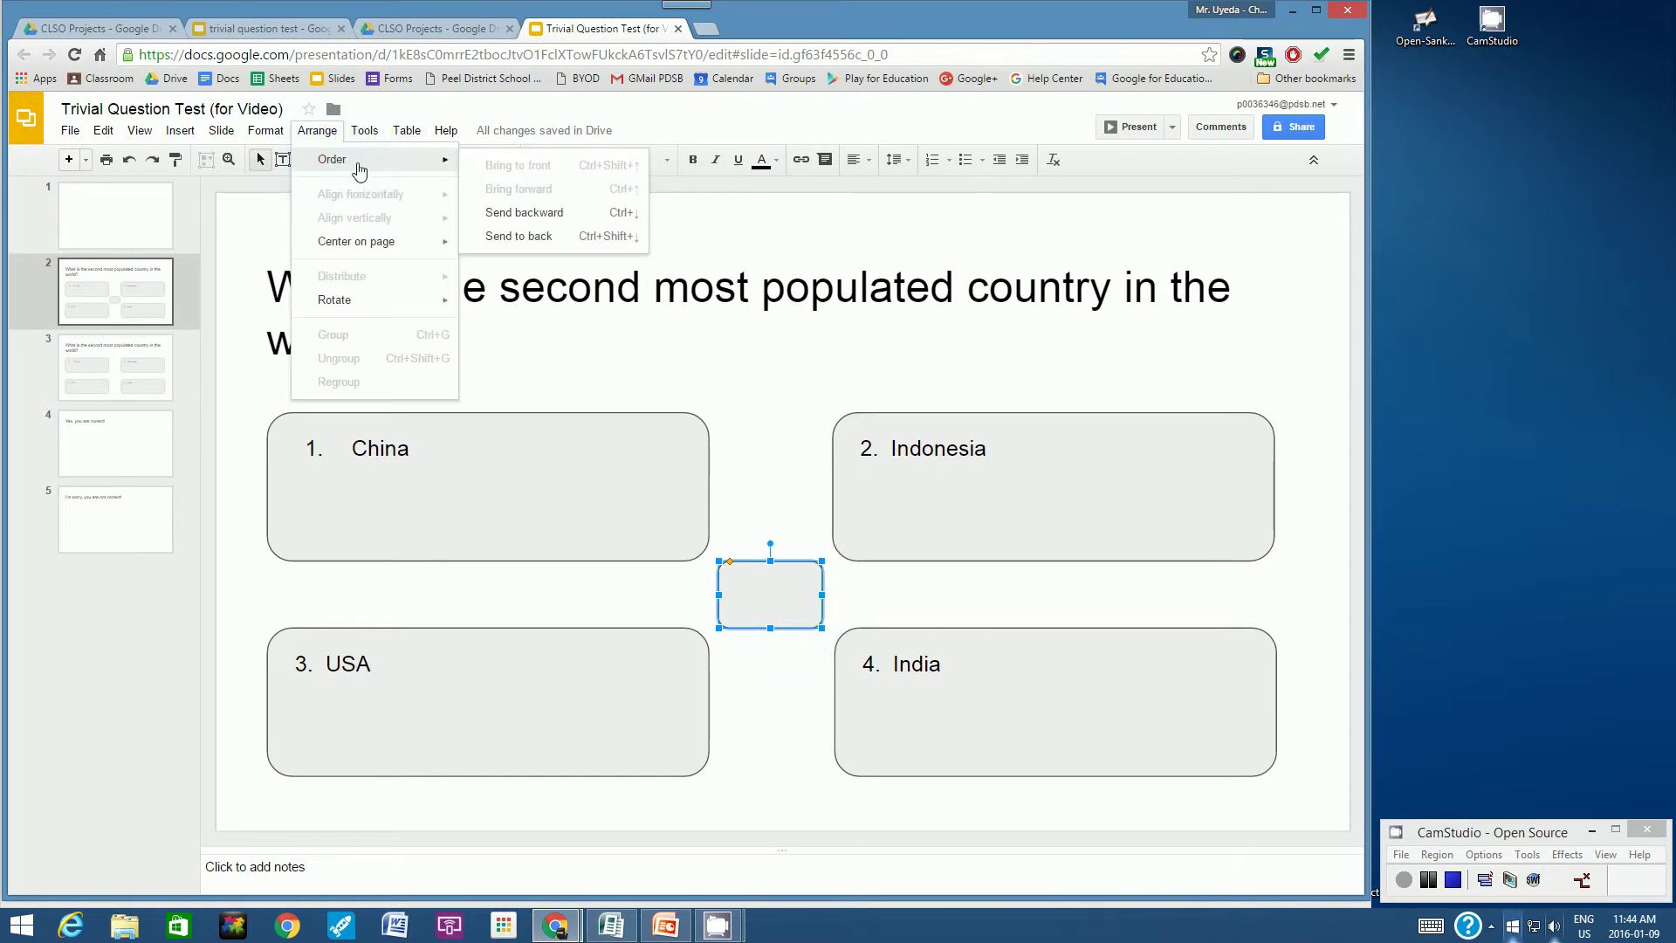
click(534, 213)
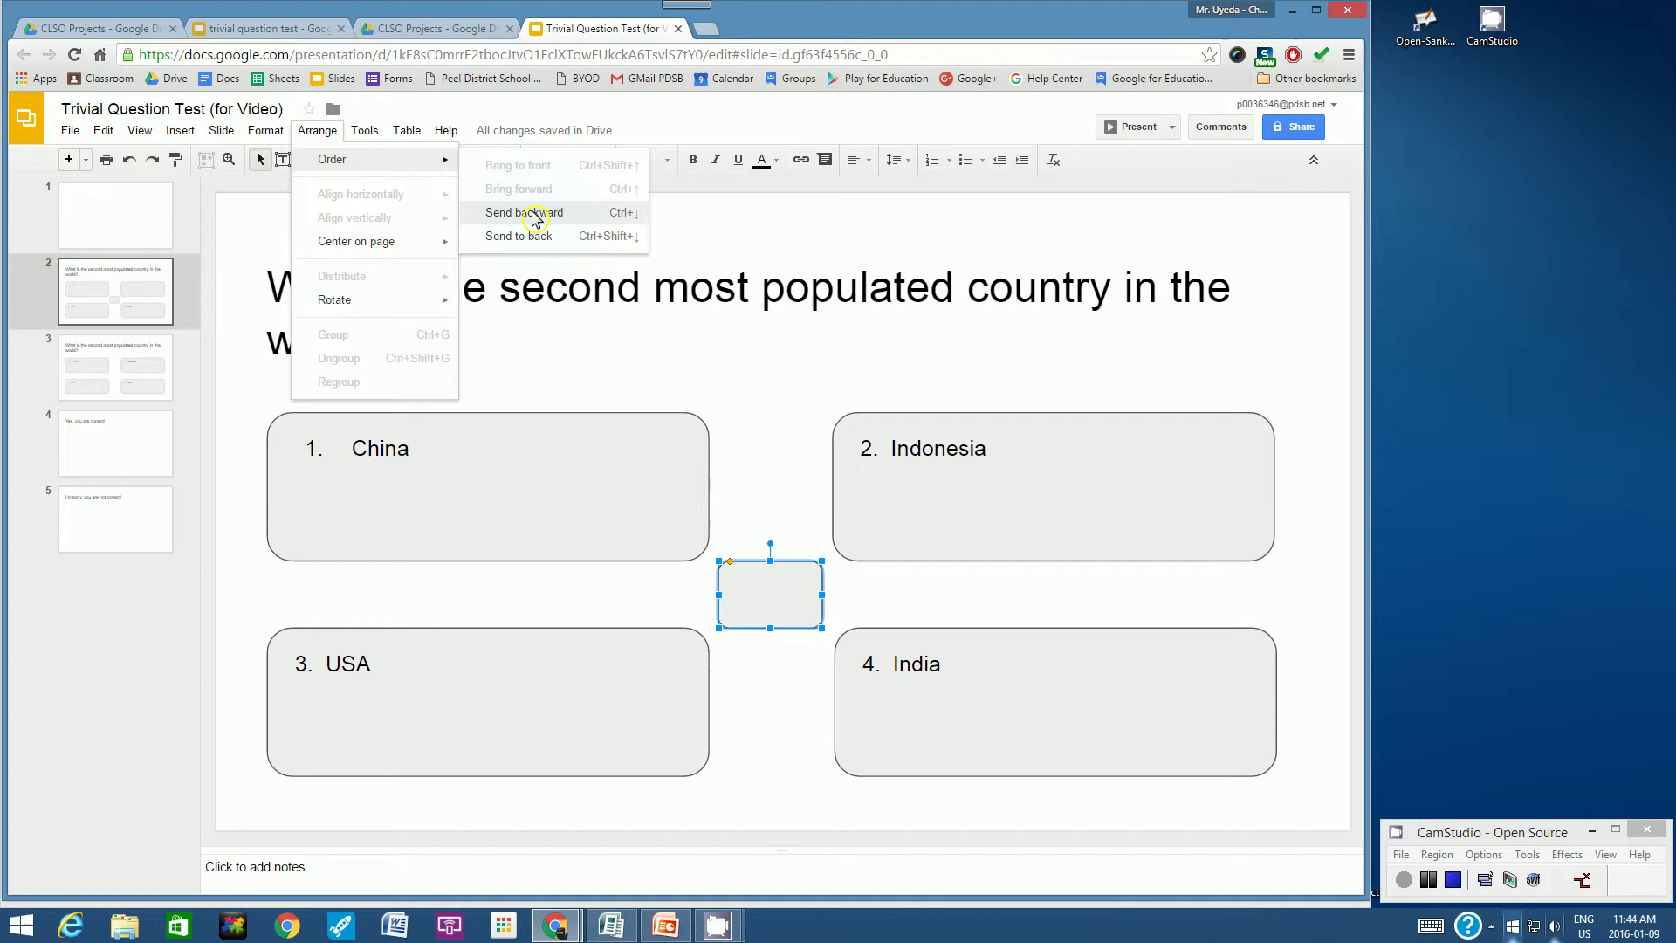
click(779, 455)
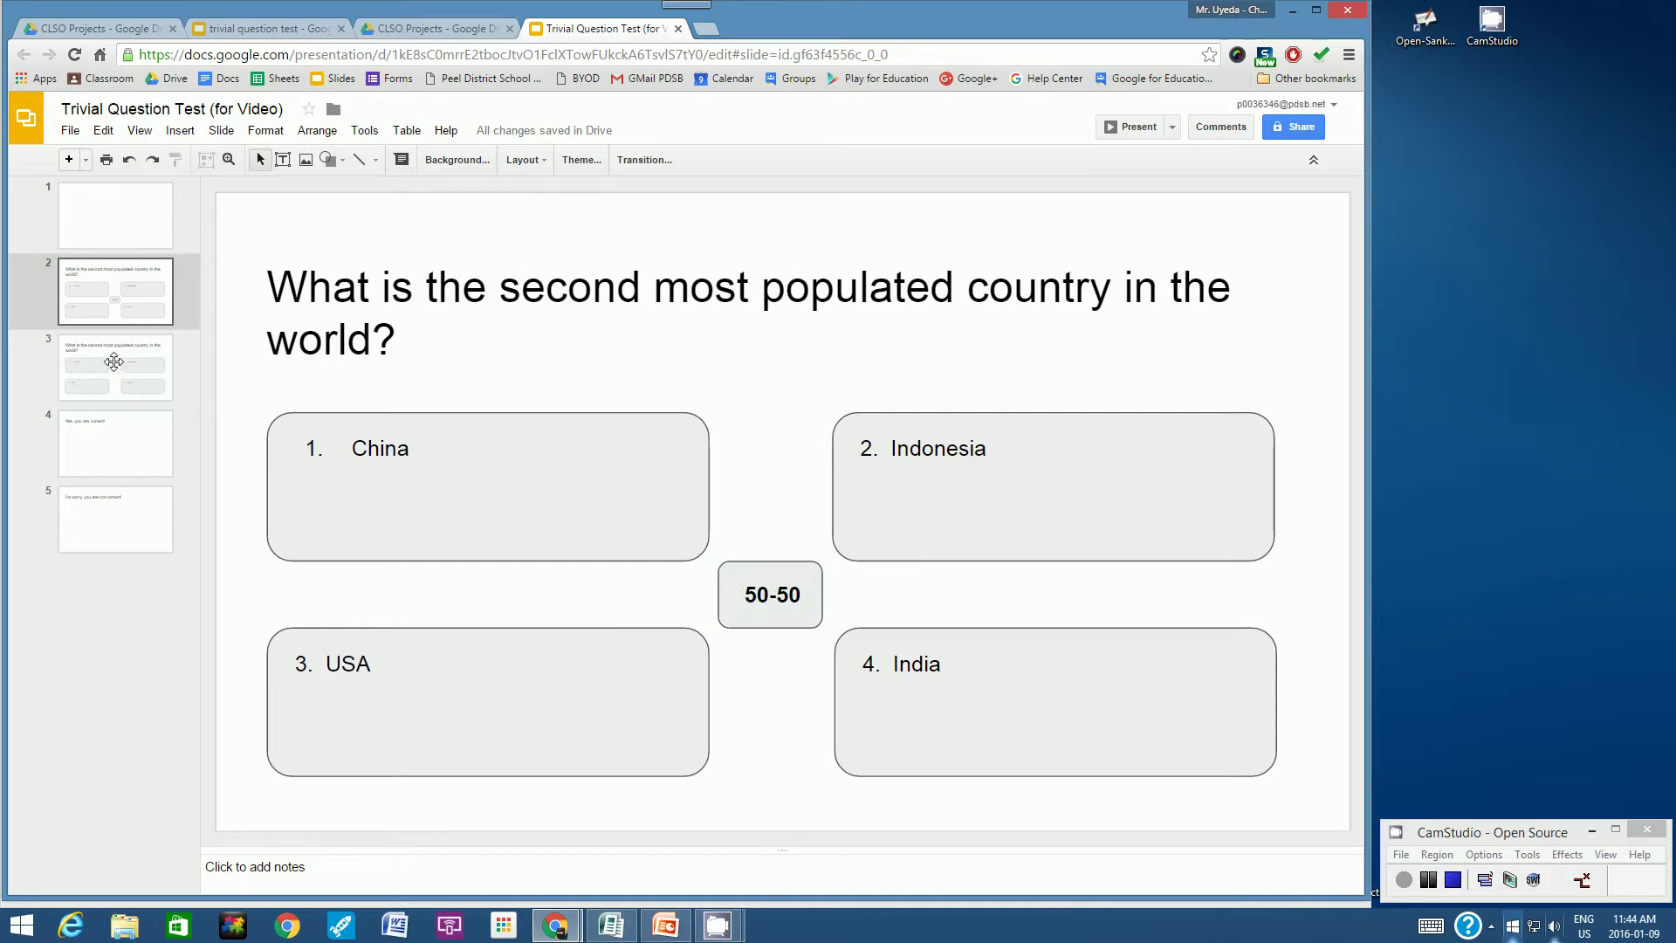
- Inspect the 50-50 box and the China answer's existing link on slide 2
click(756, 577)
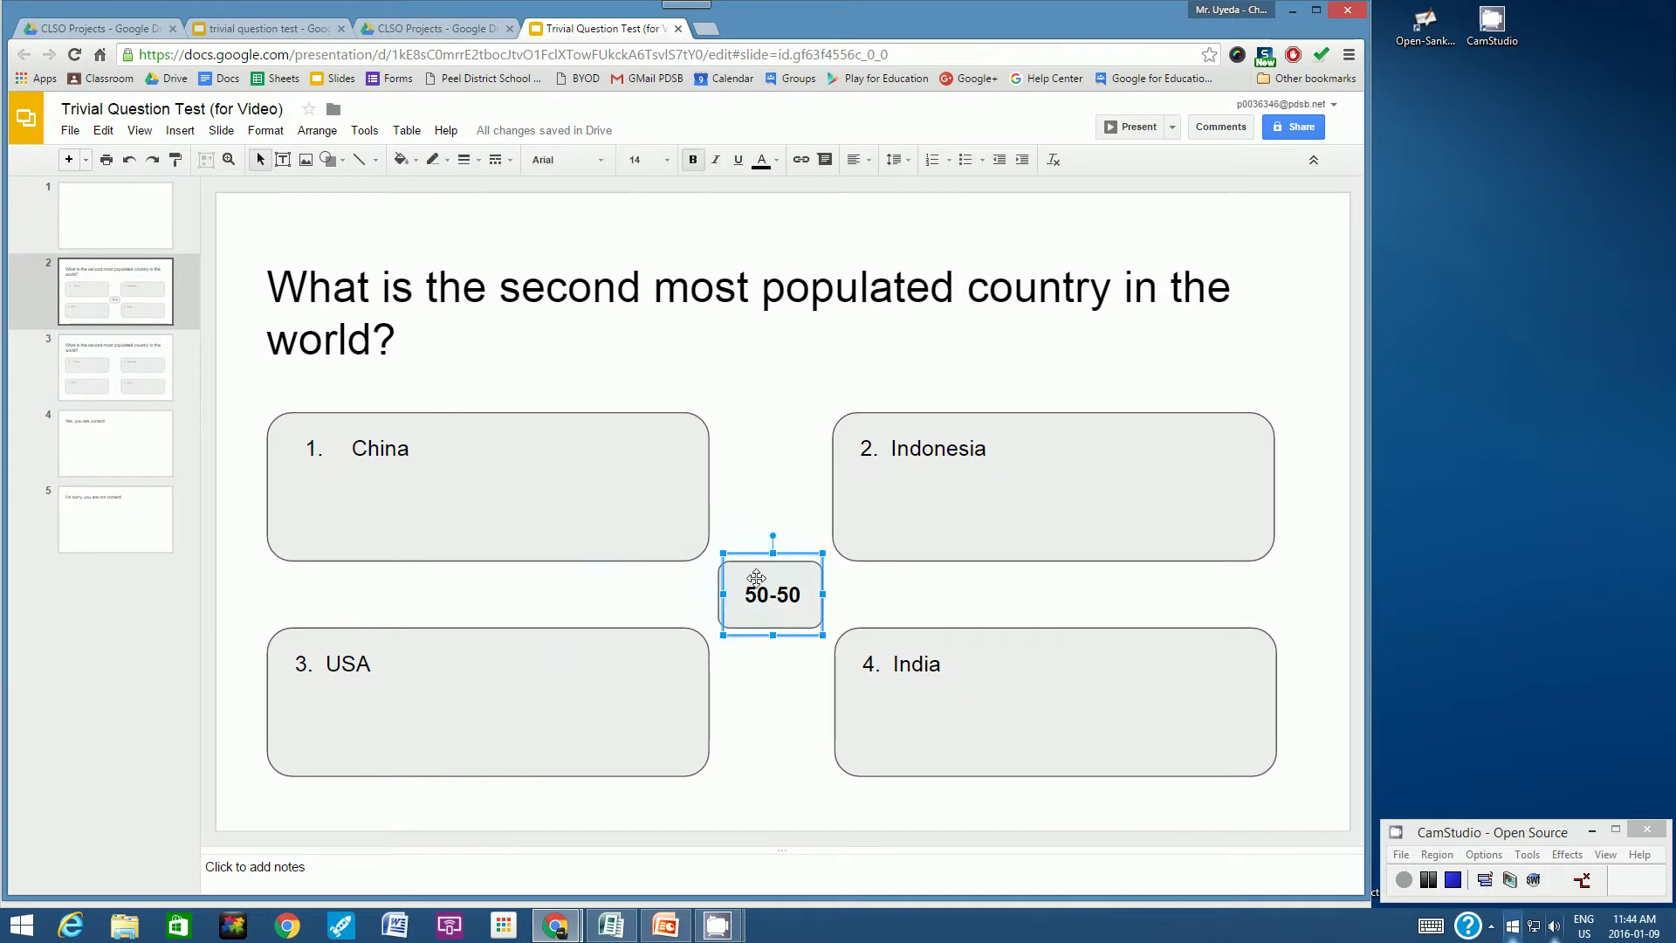
click(746, 490)
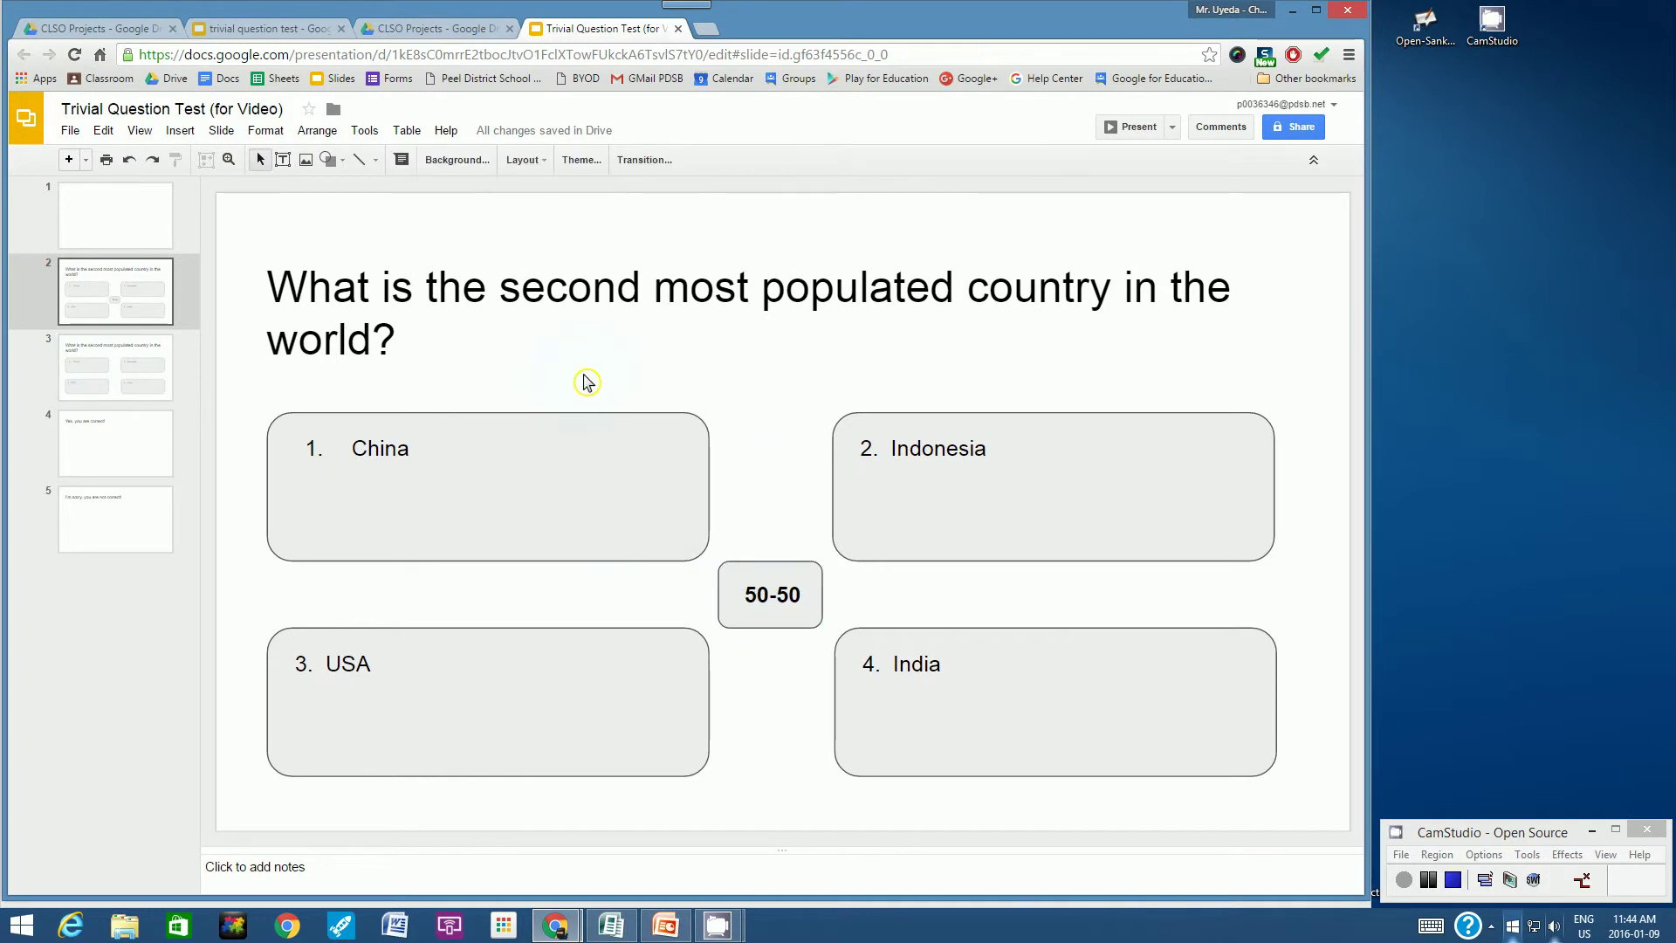
click(516, 414)
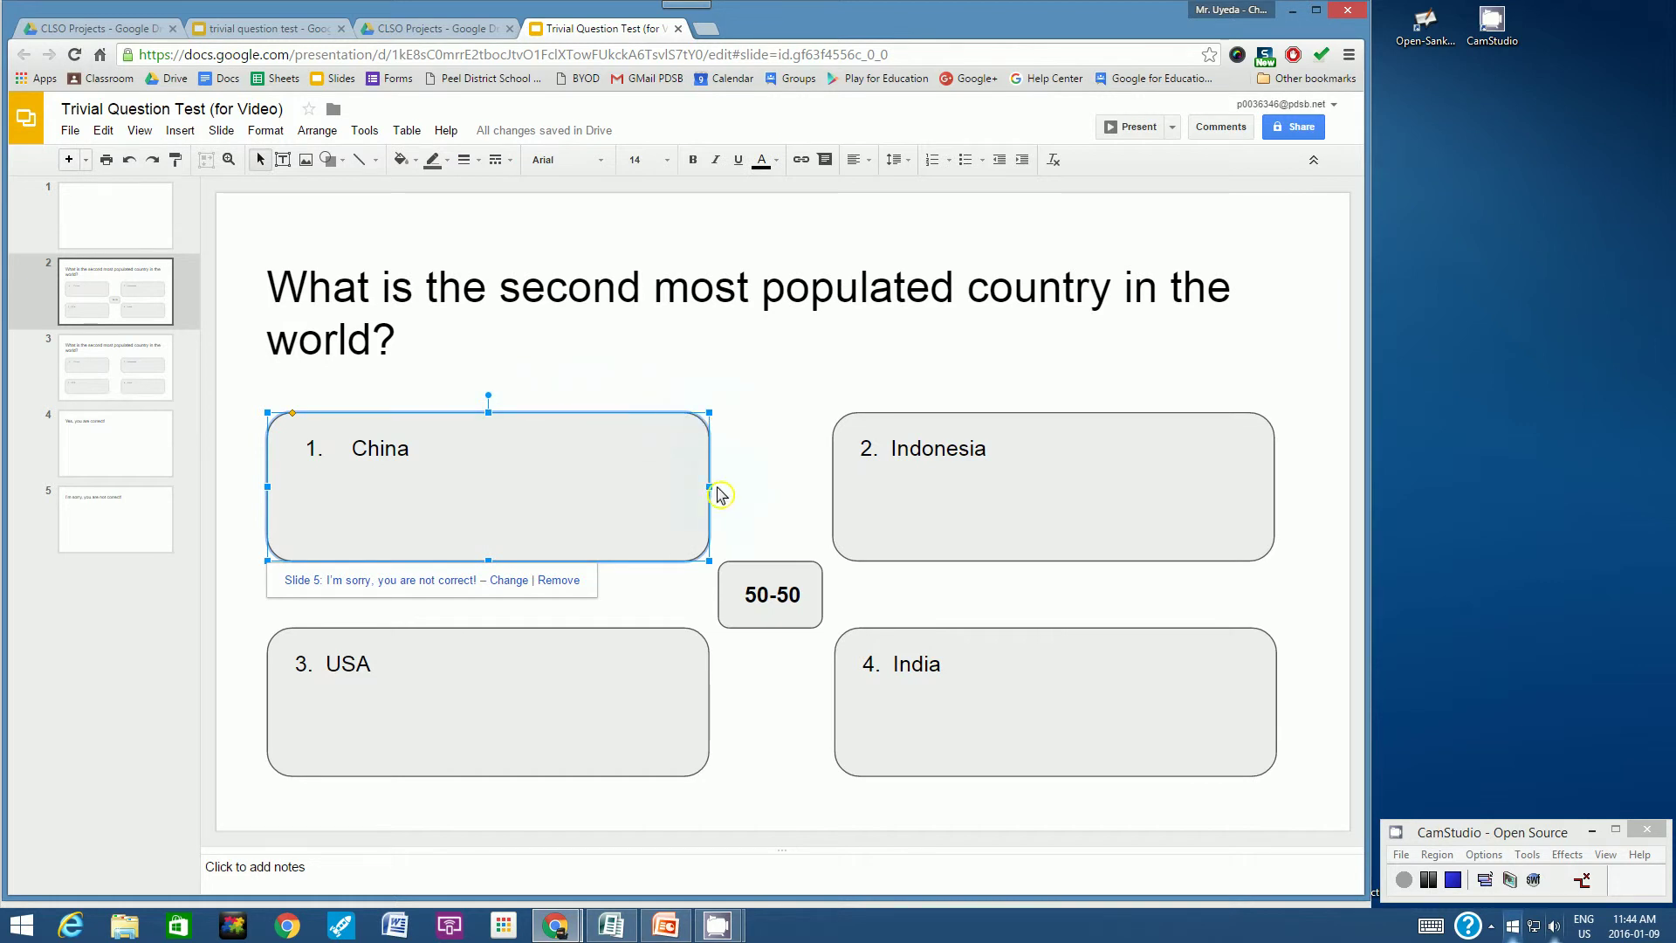
click(723, 356)
click(746, 385)
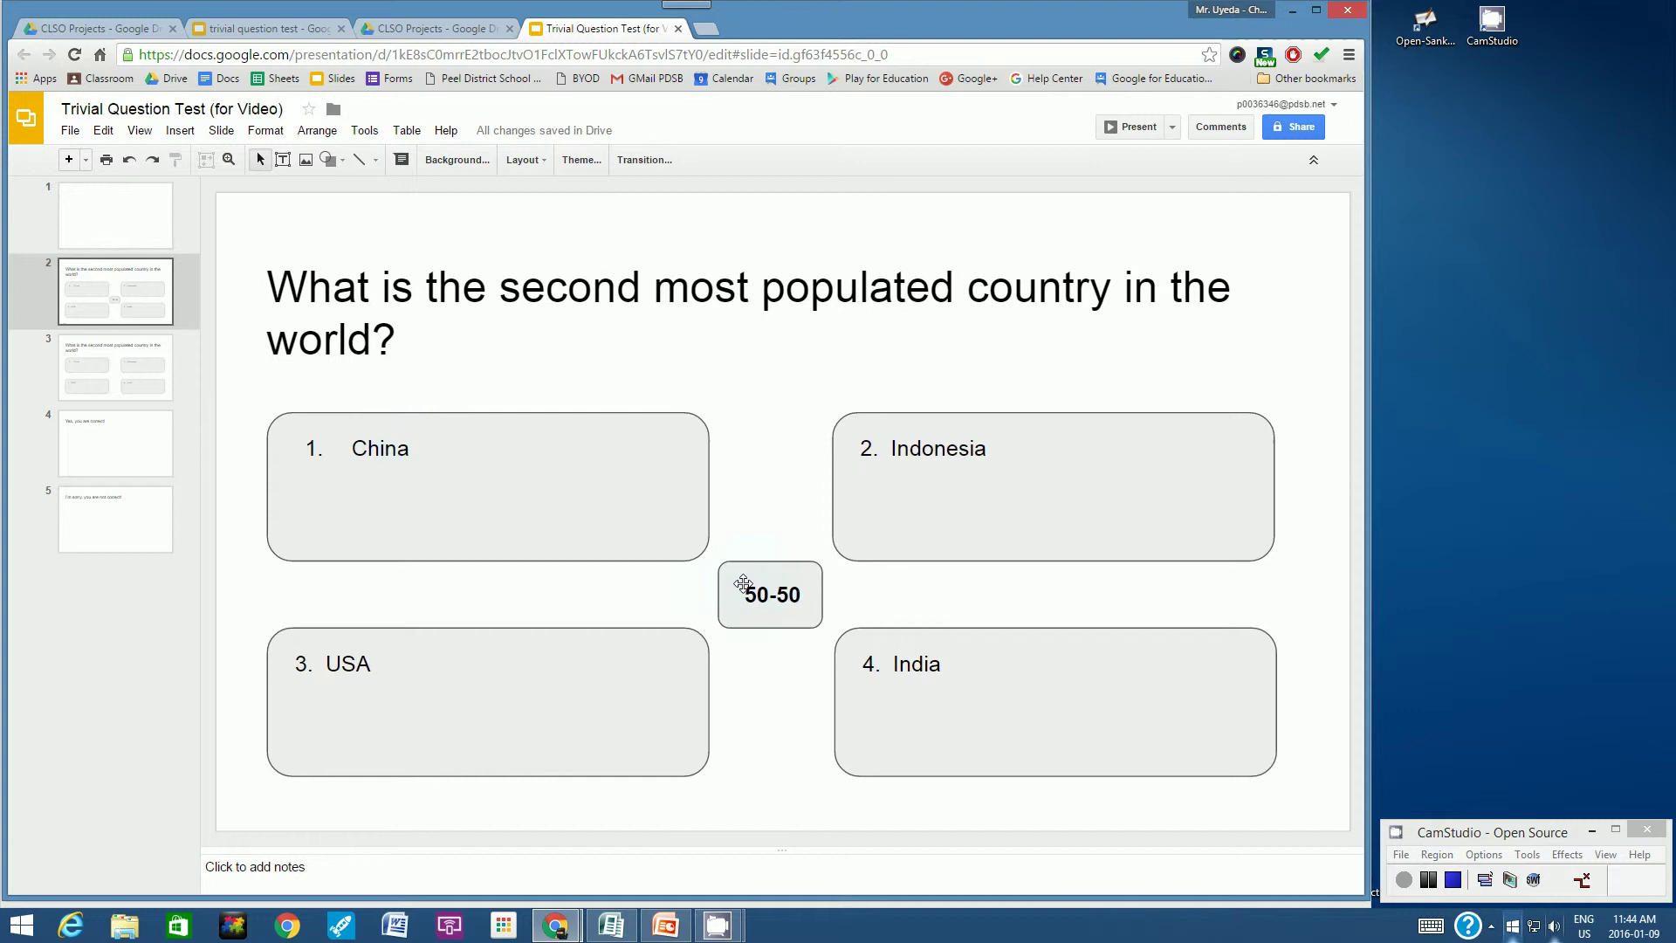
- Select the 50-50 button and bring up the Insert menu
click(763, 569)
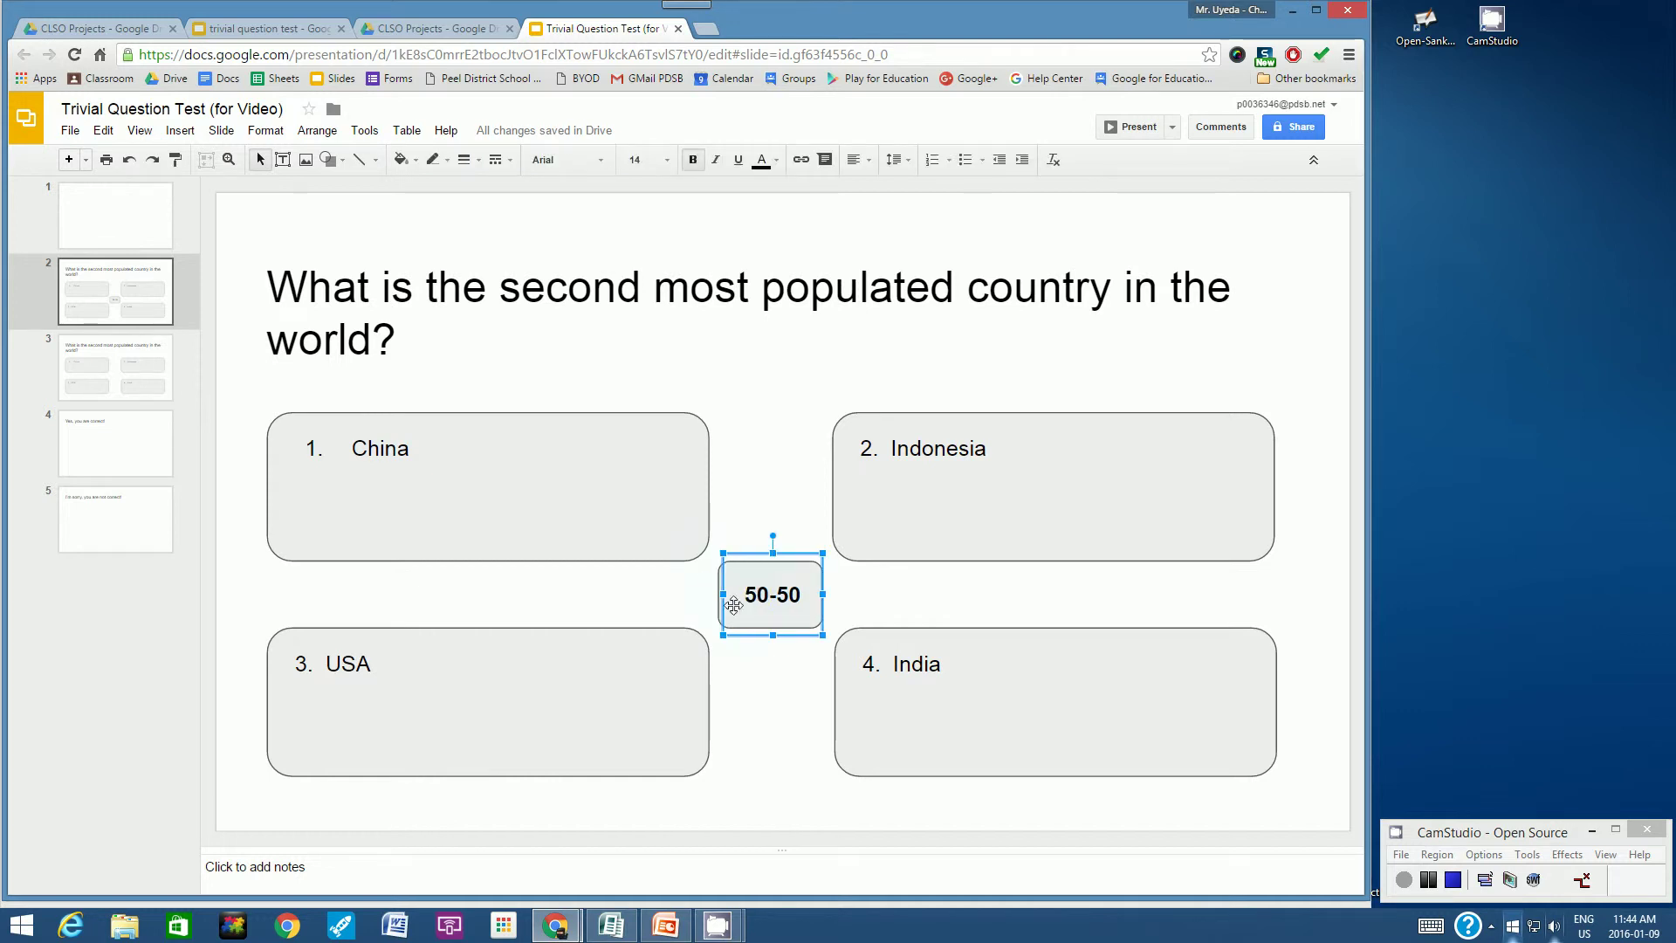
click(702, 589)
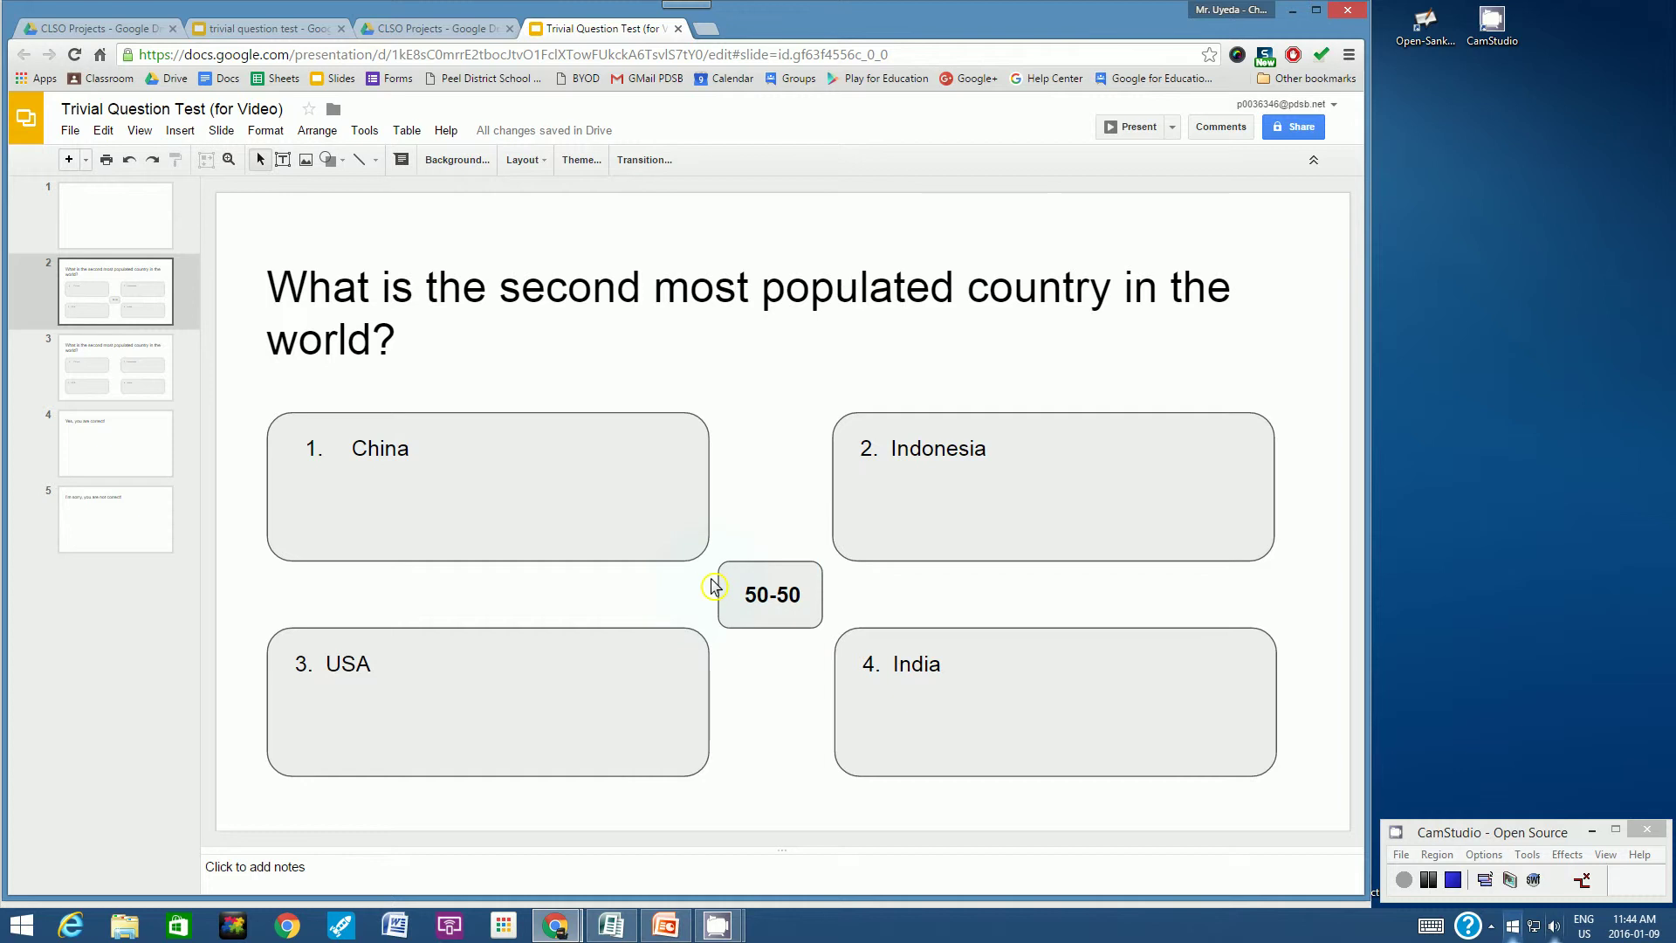
click(717, 576)
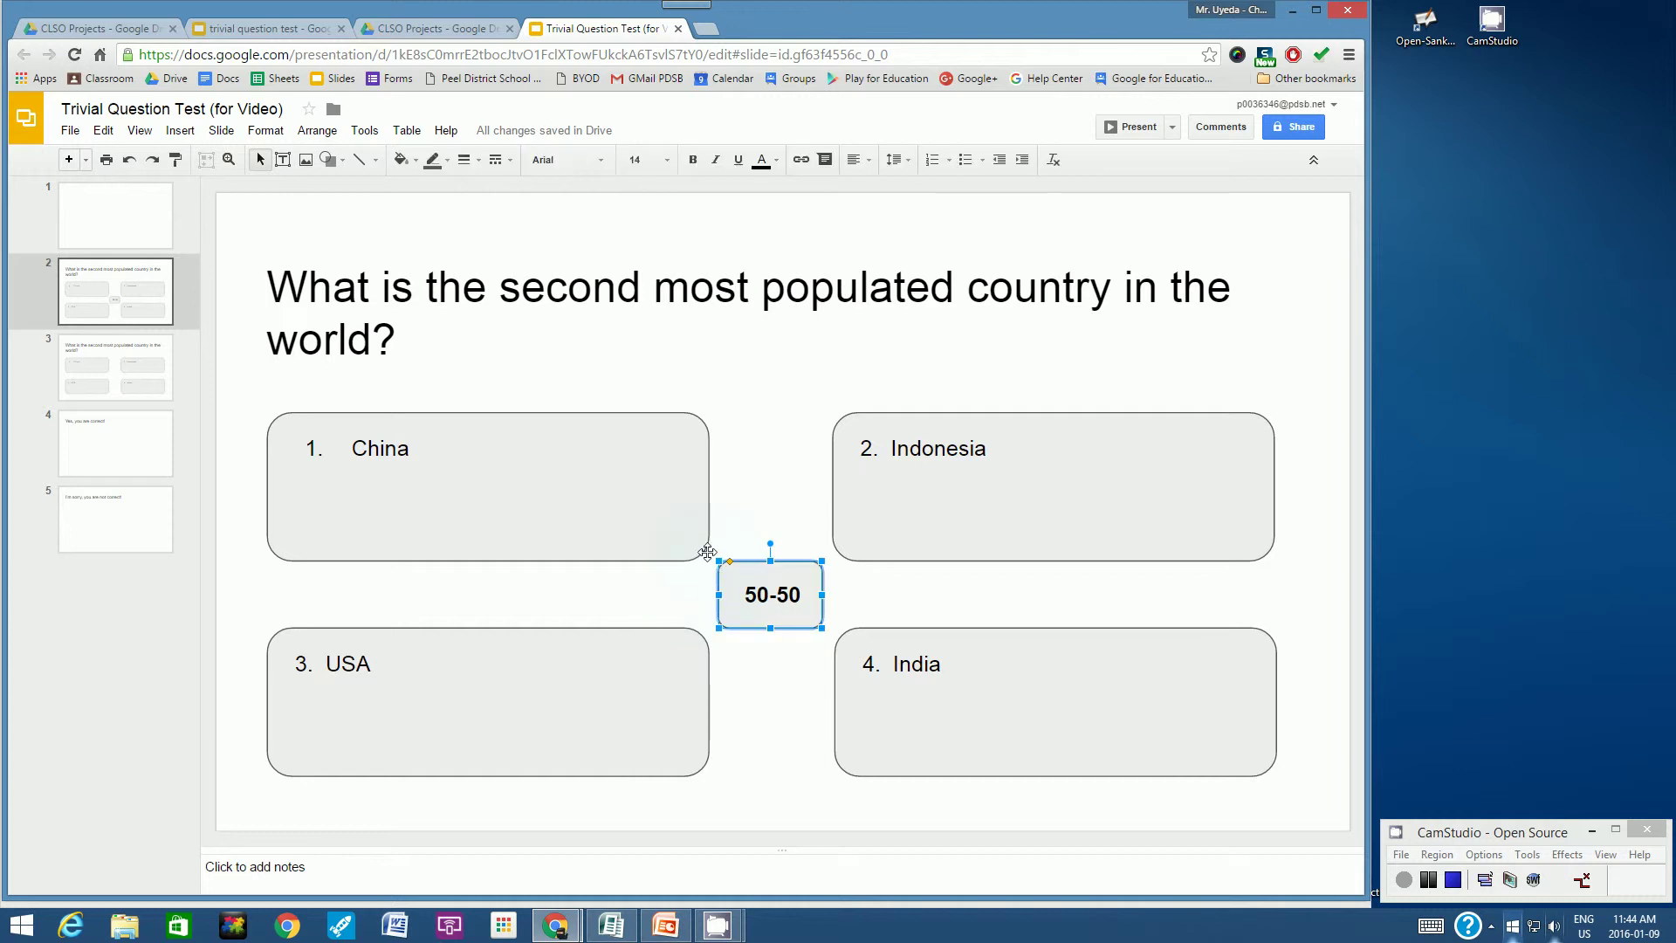
click(695, 588)
click(740, 584)
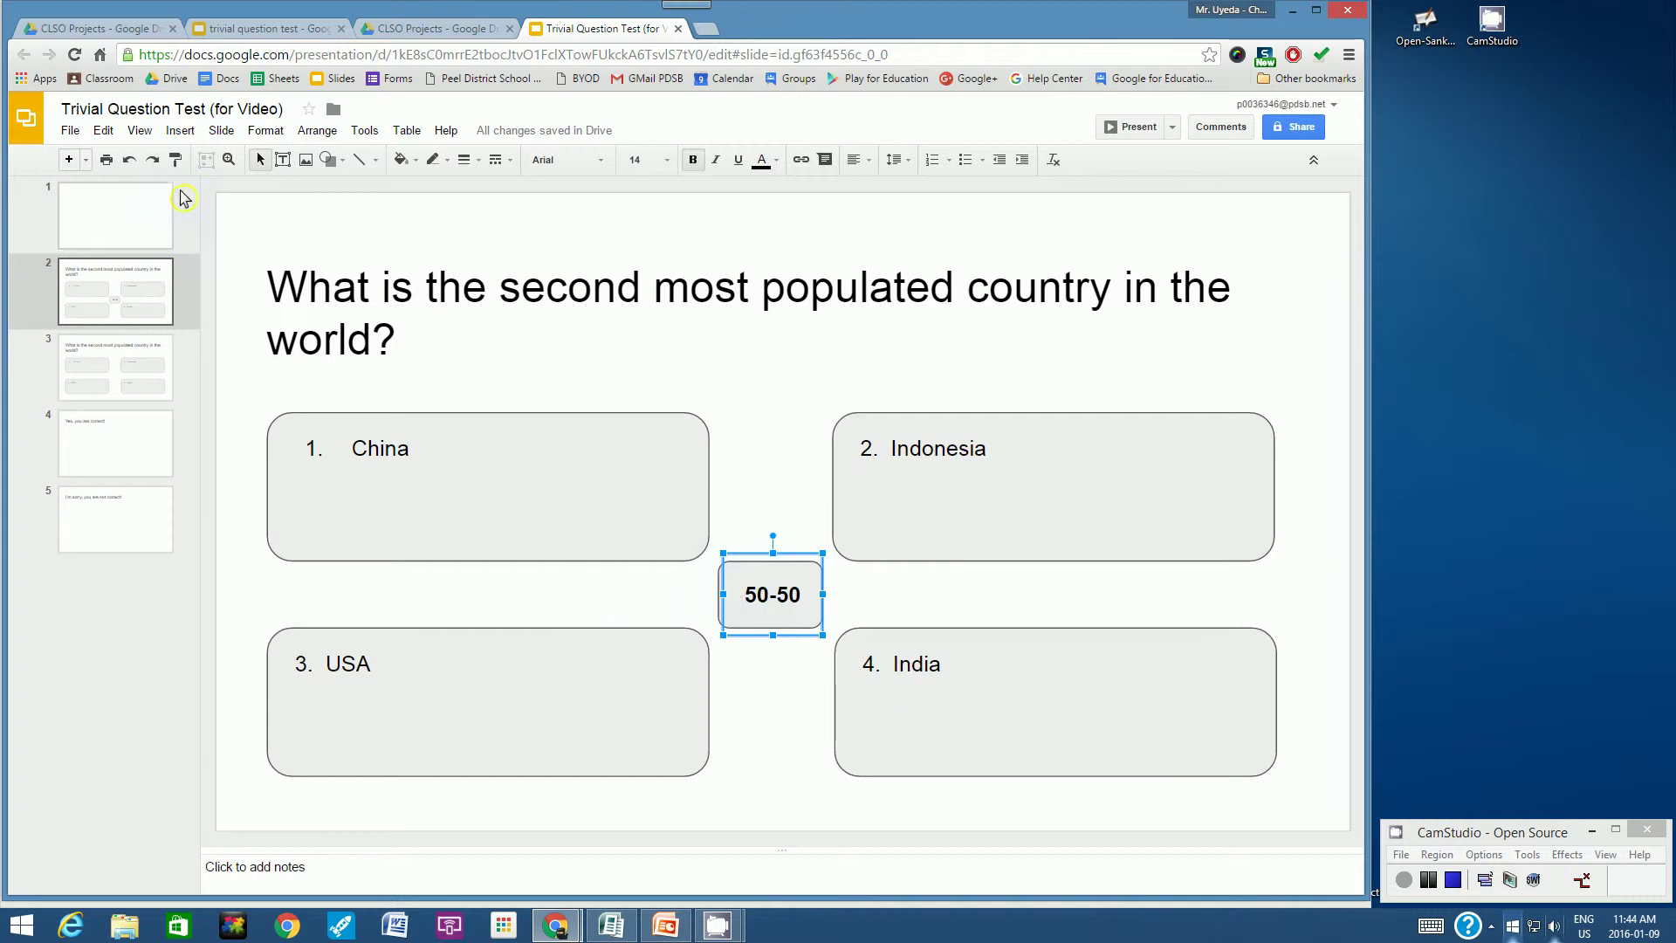
click(181, 133)
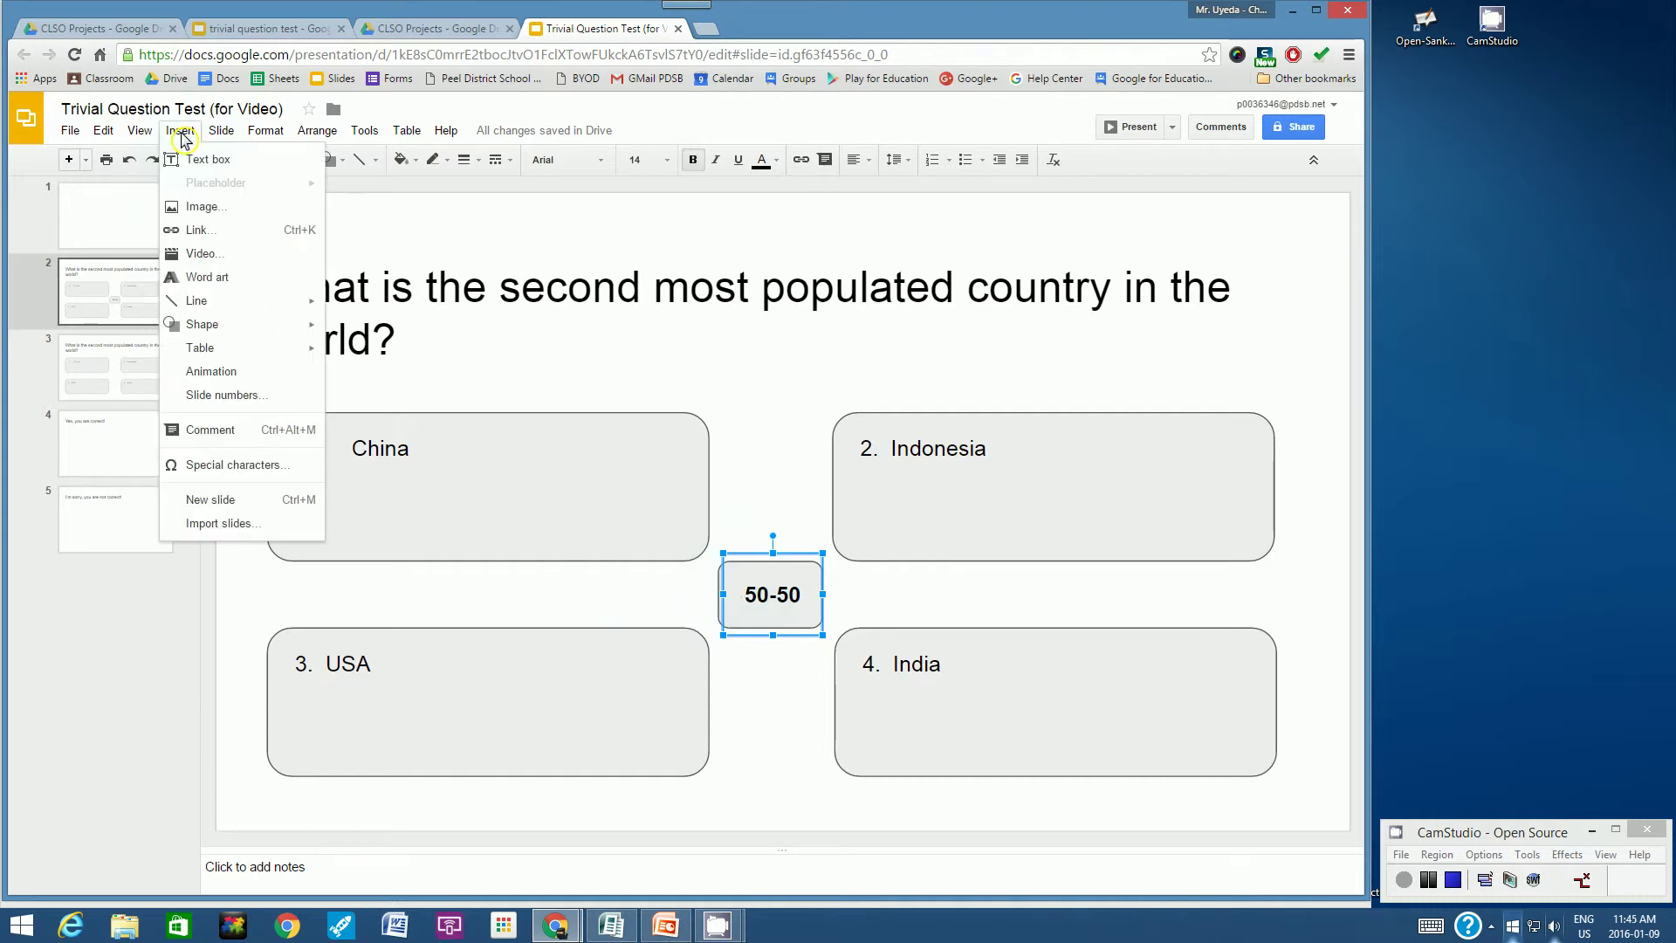
- Link the 50-50 button to Next Slide in this presentation, then switch to slide 3
click(196, 232)
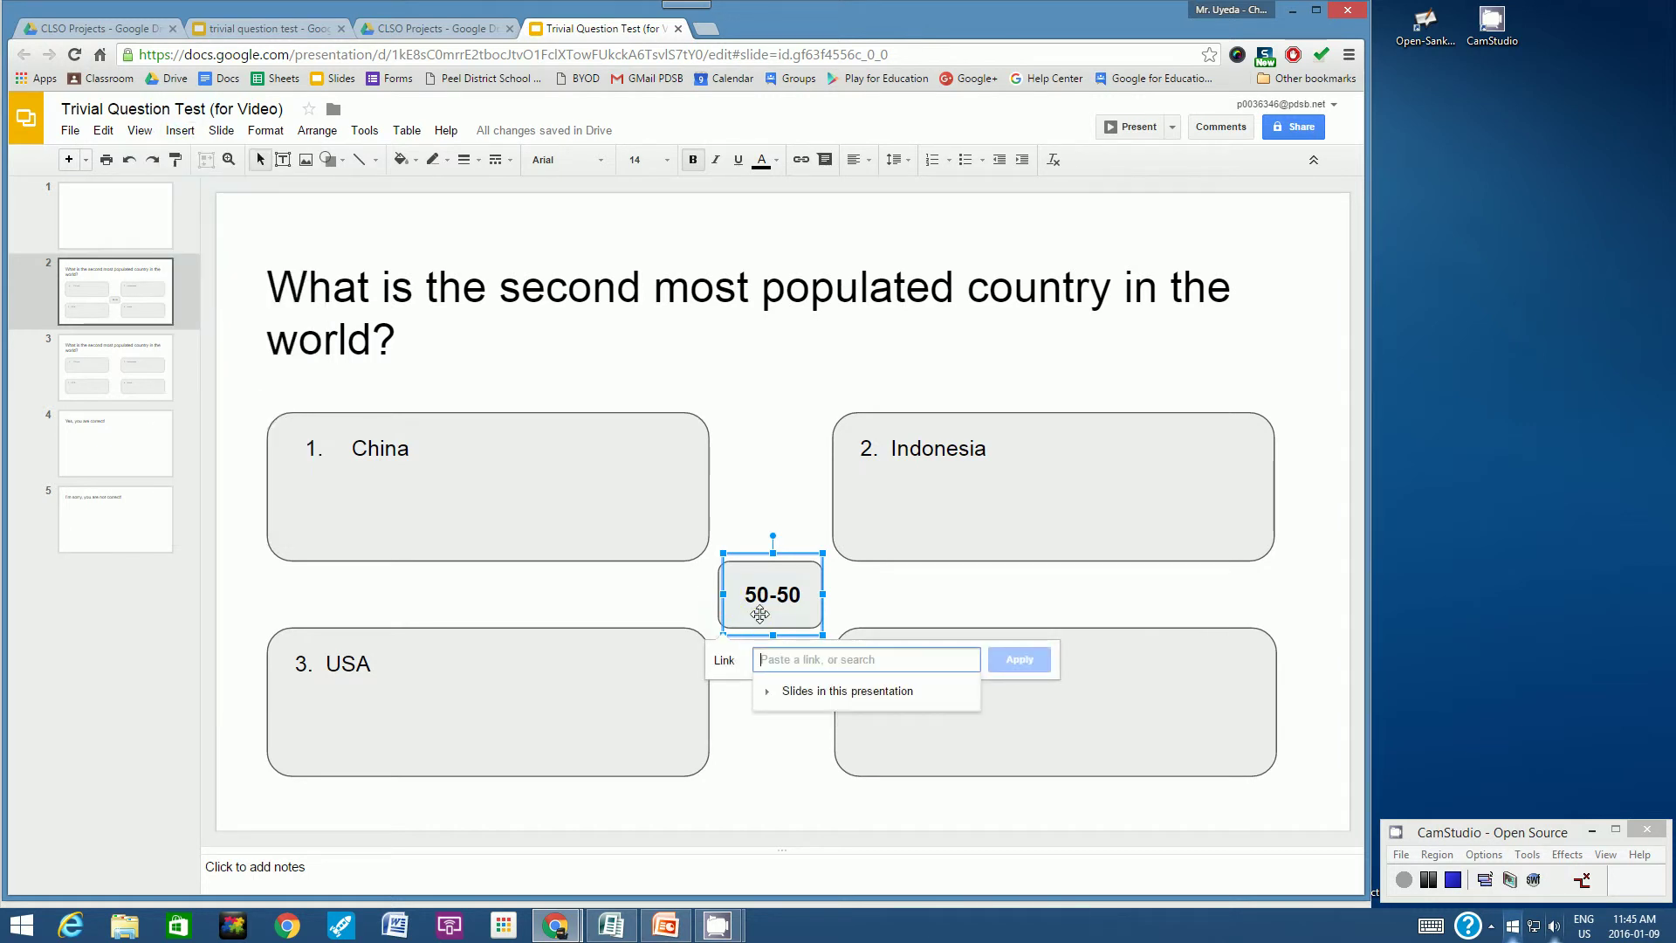
click(768, 695)
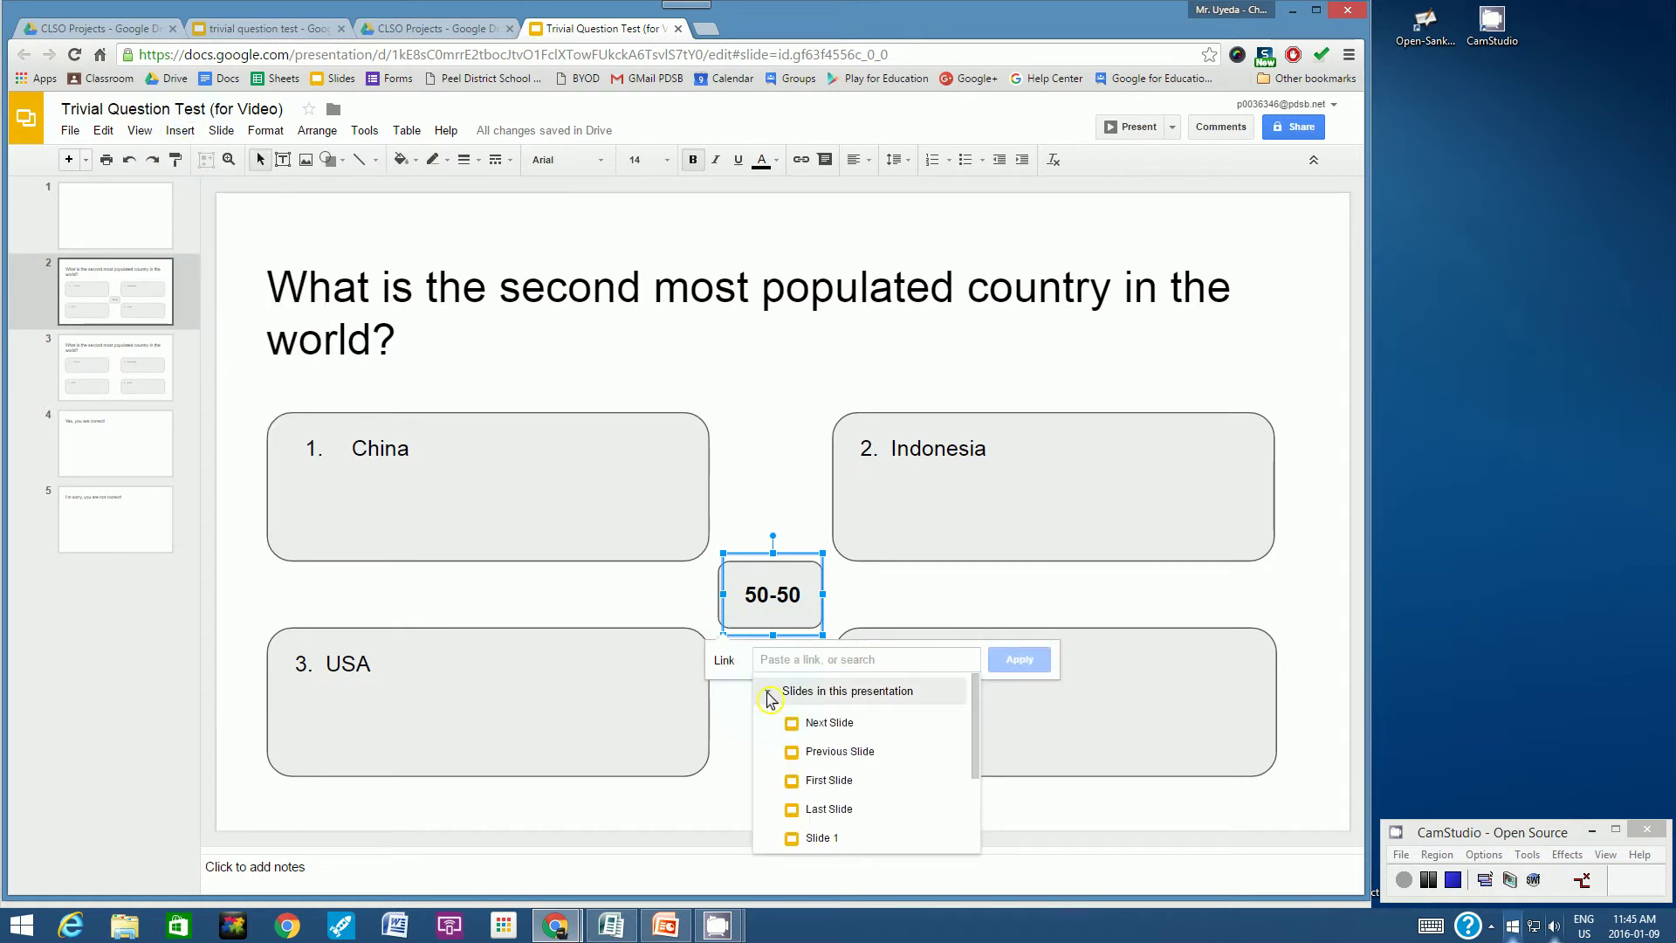
click(812, 723)
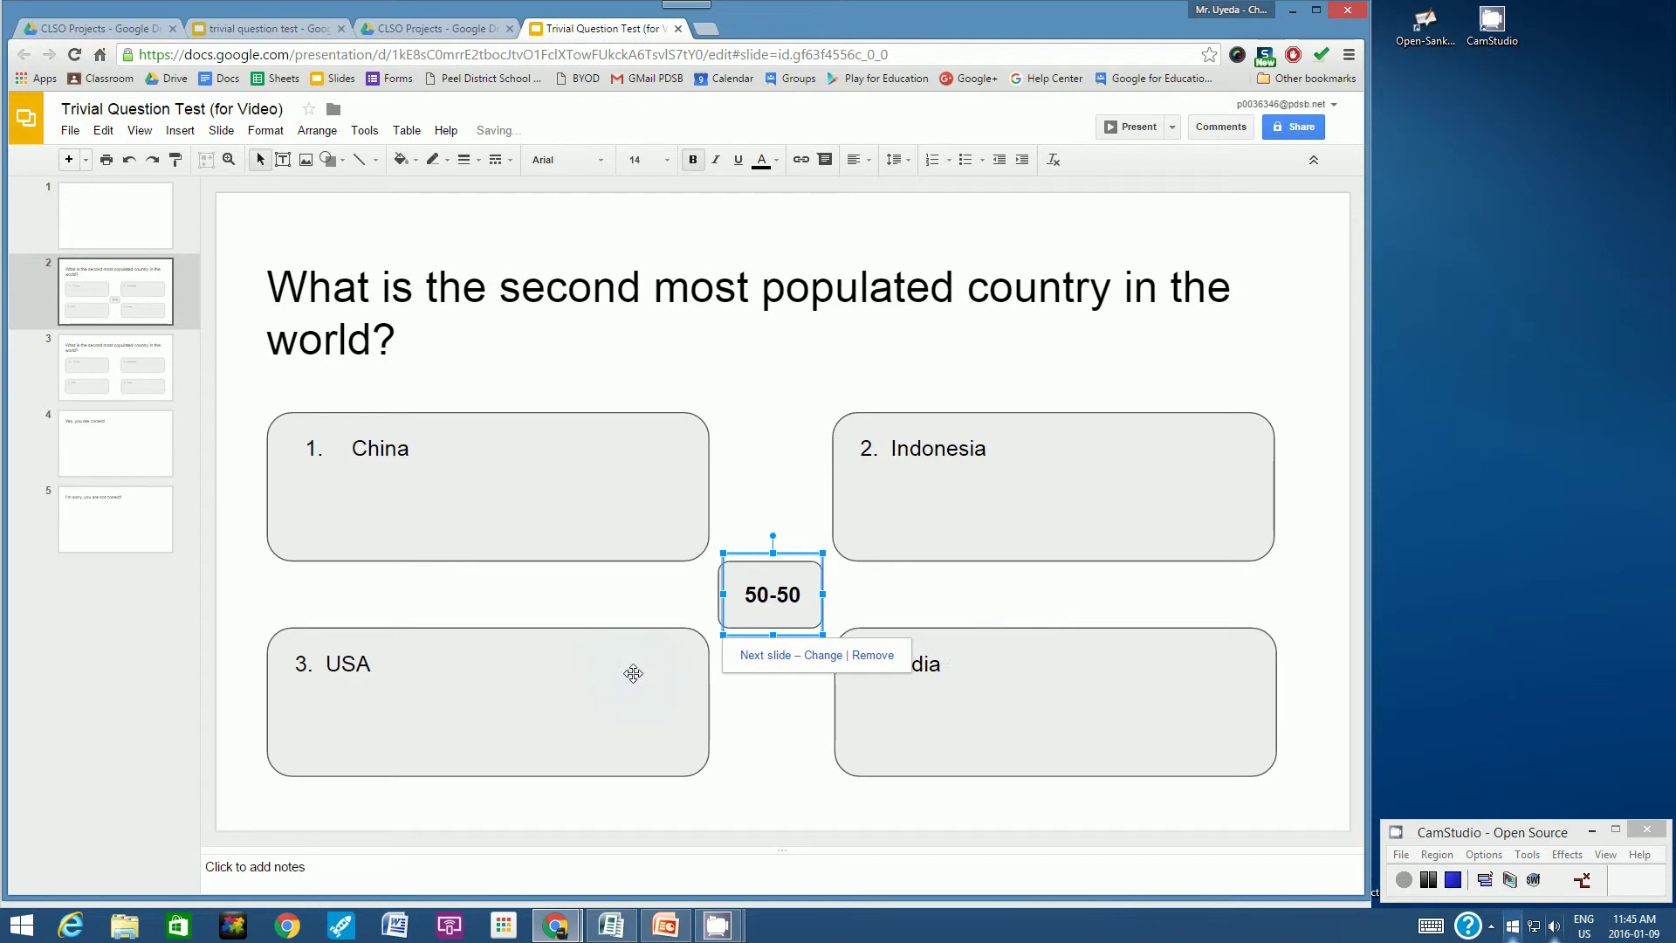
click(109, 351)
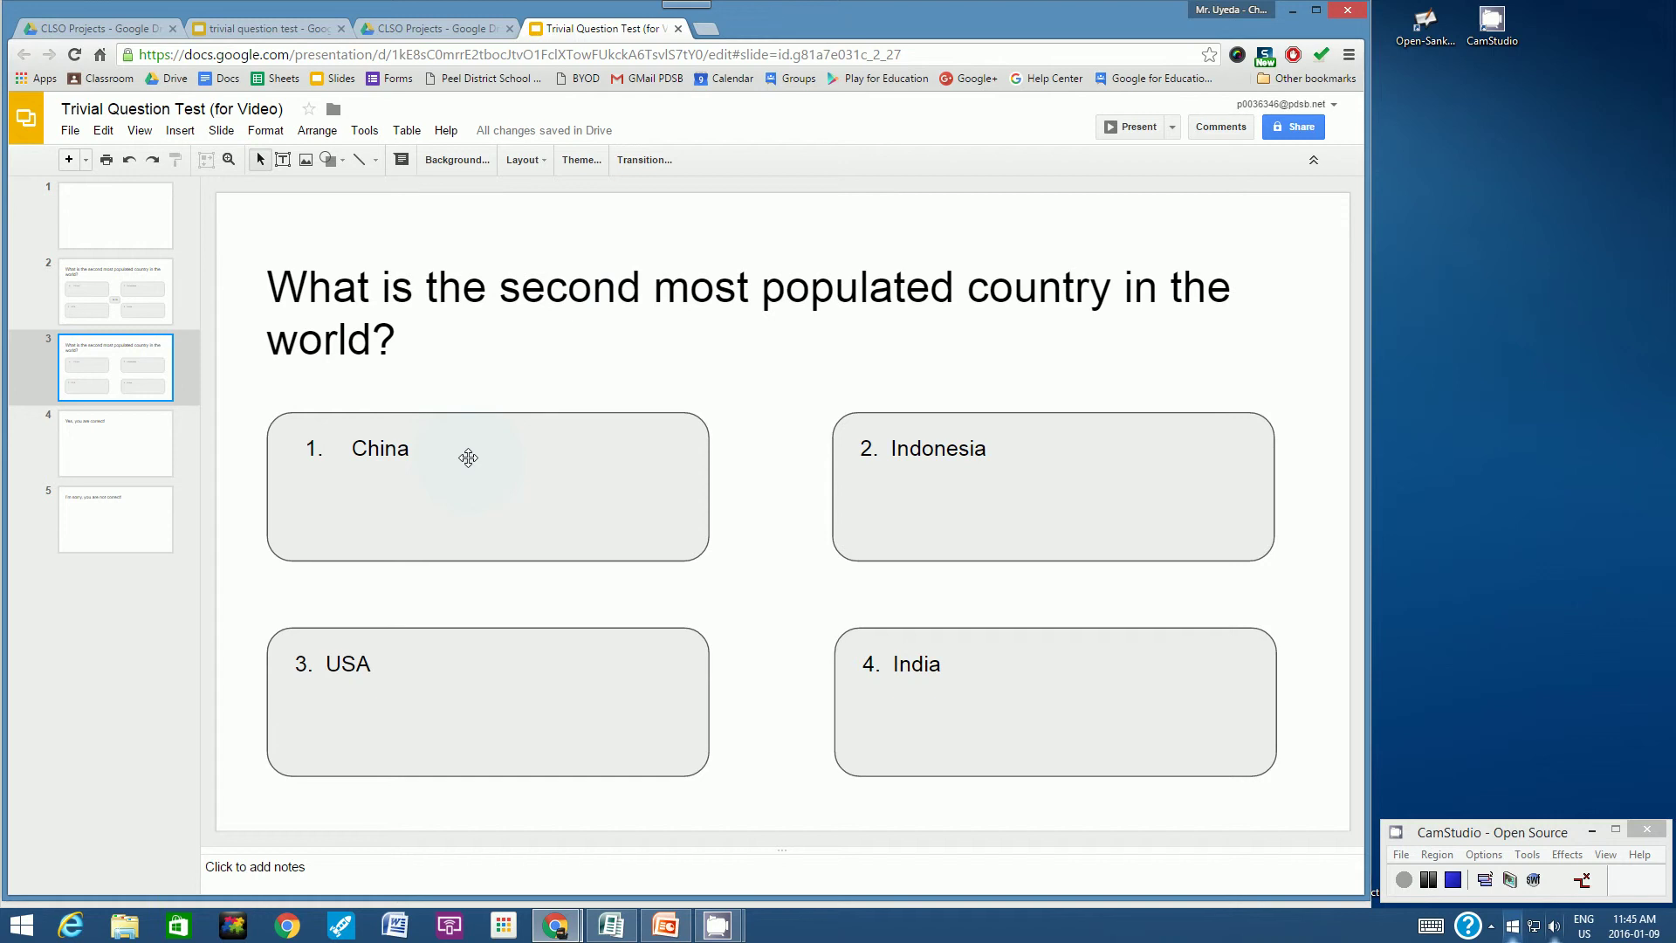
- Delete the USA and China answer shapes and their '3. USA' and '1. China' texts from slide 3
click(446, 628)
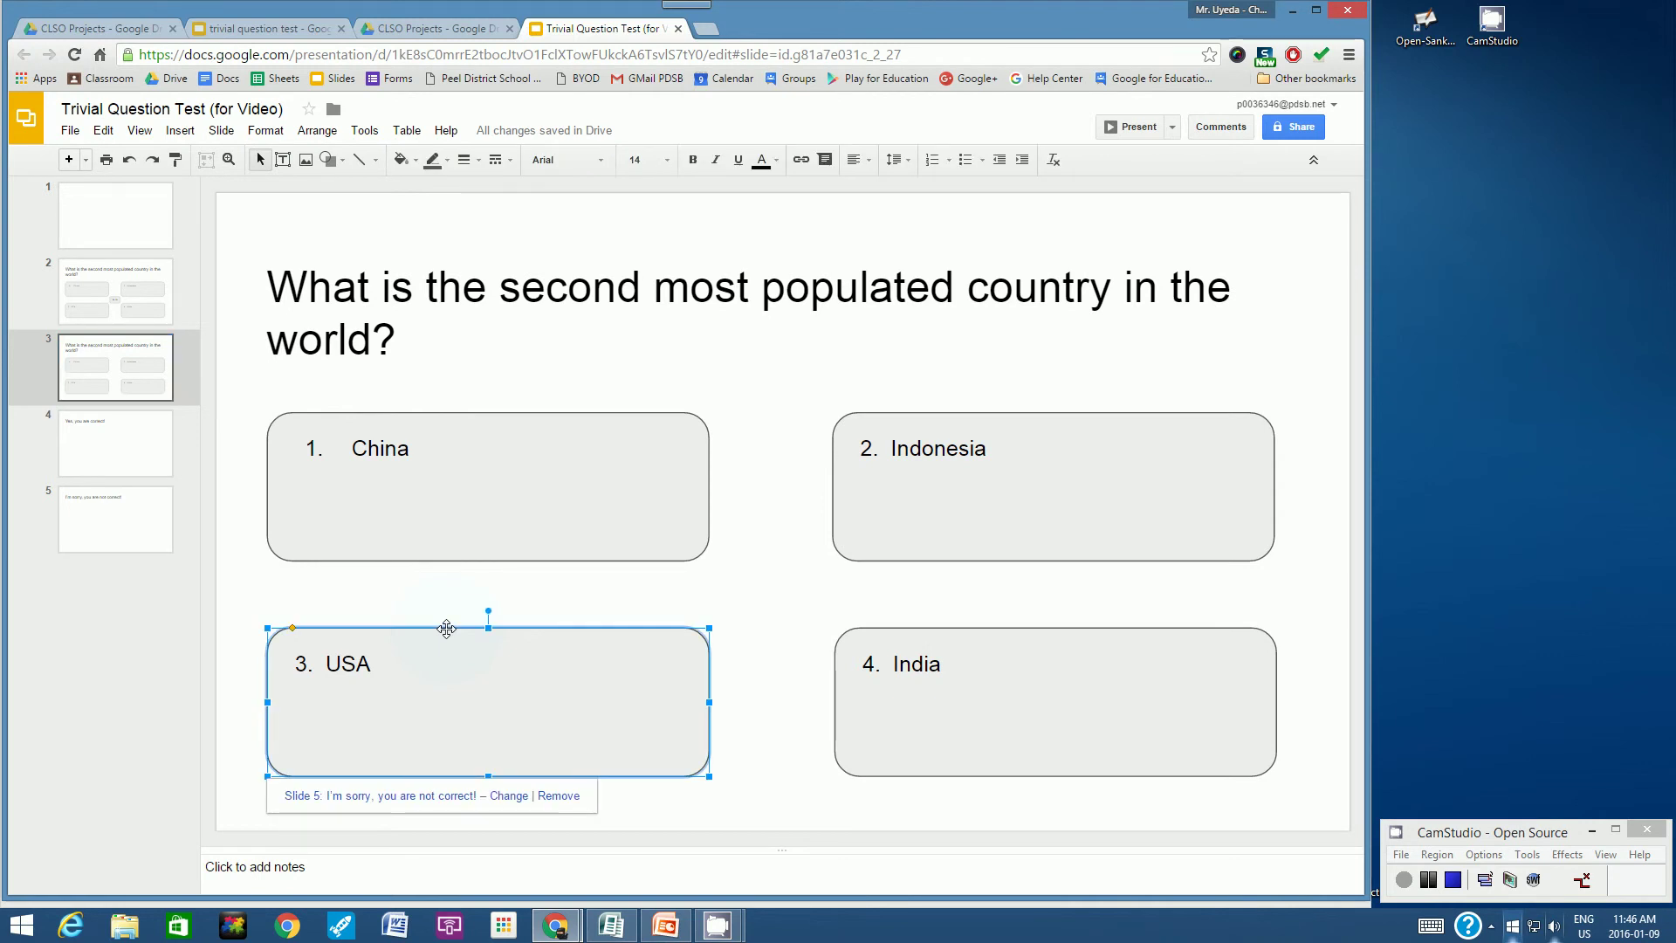
key(ctrl+z)
click(352, 659)
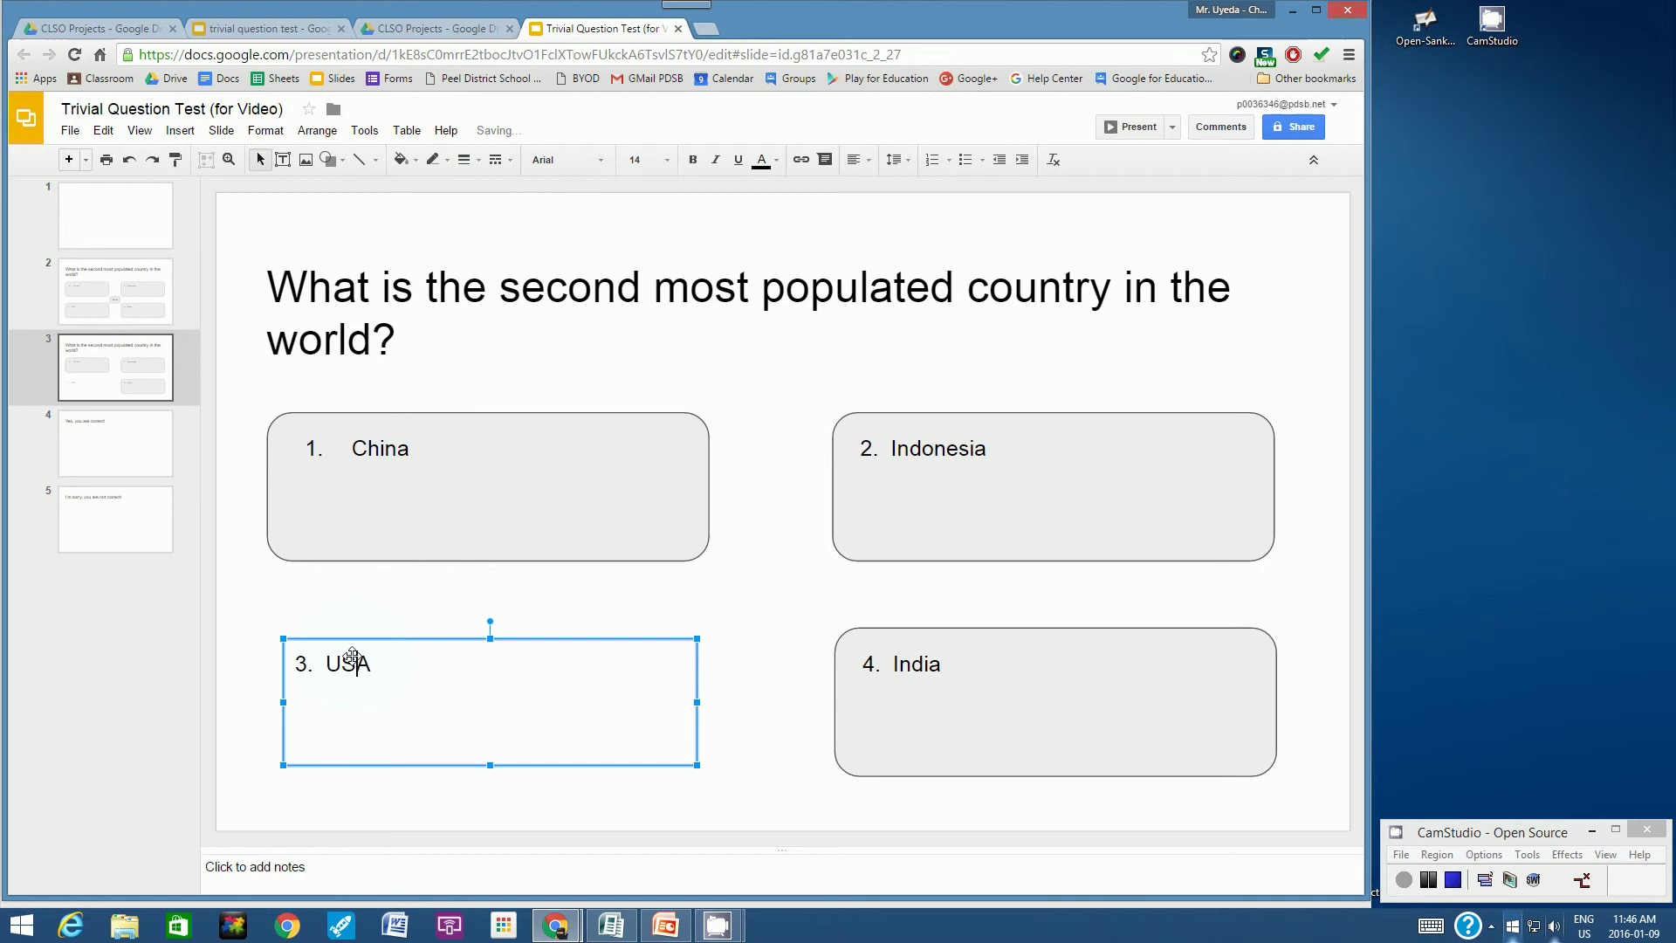
key(Delete)
key(Delete)
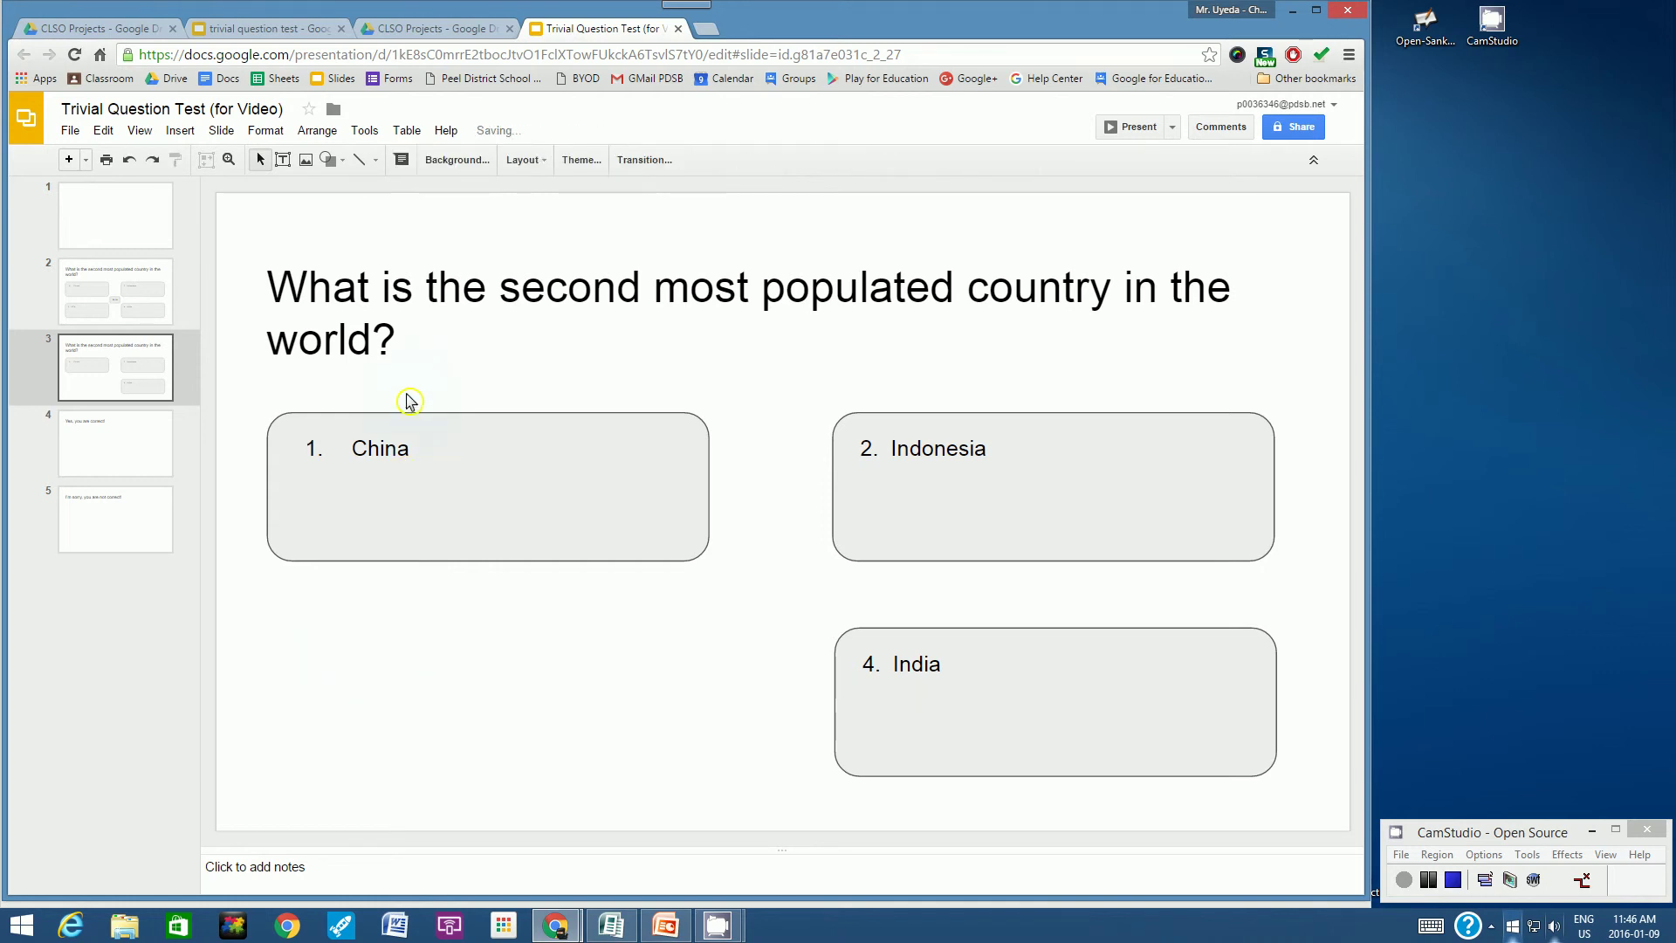
click(406, 421)
key(Delete)
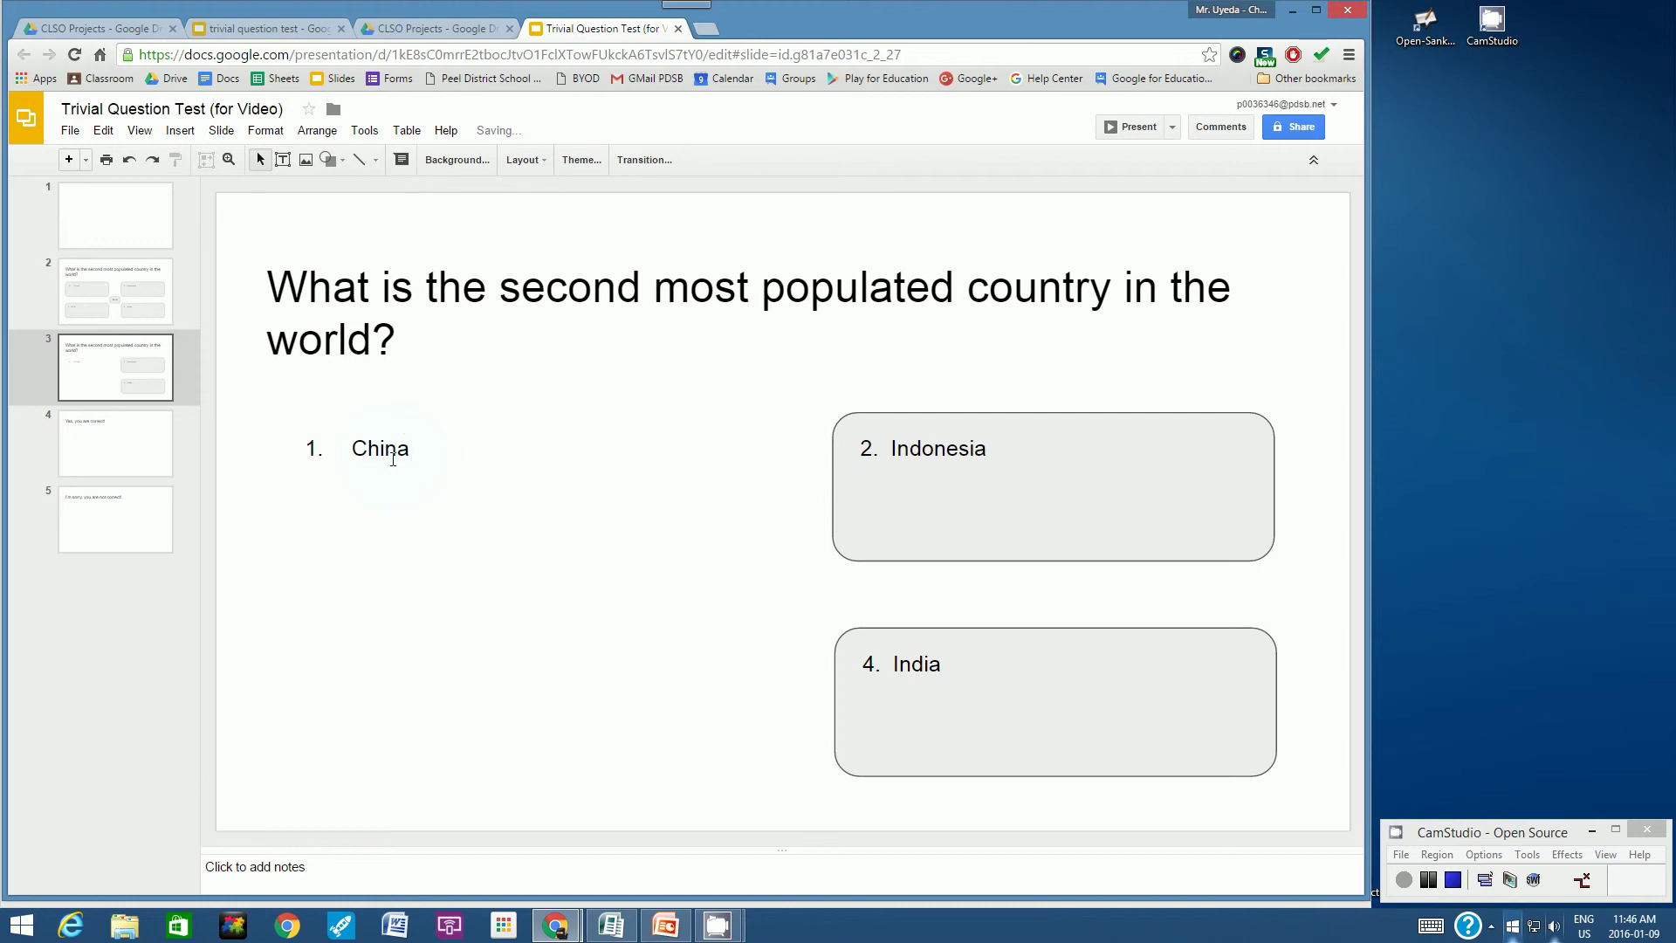
click(397, 447)
key(Delete)
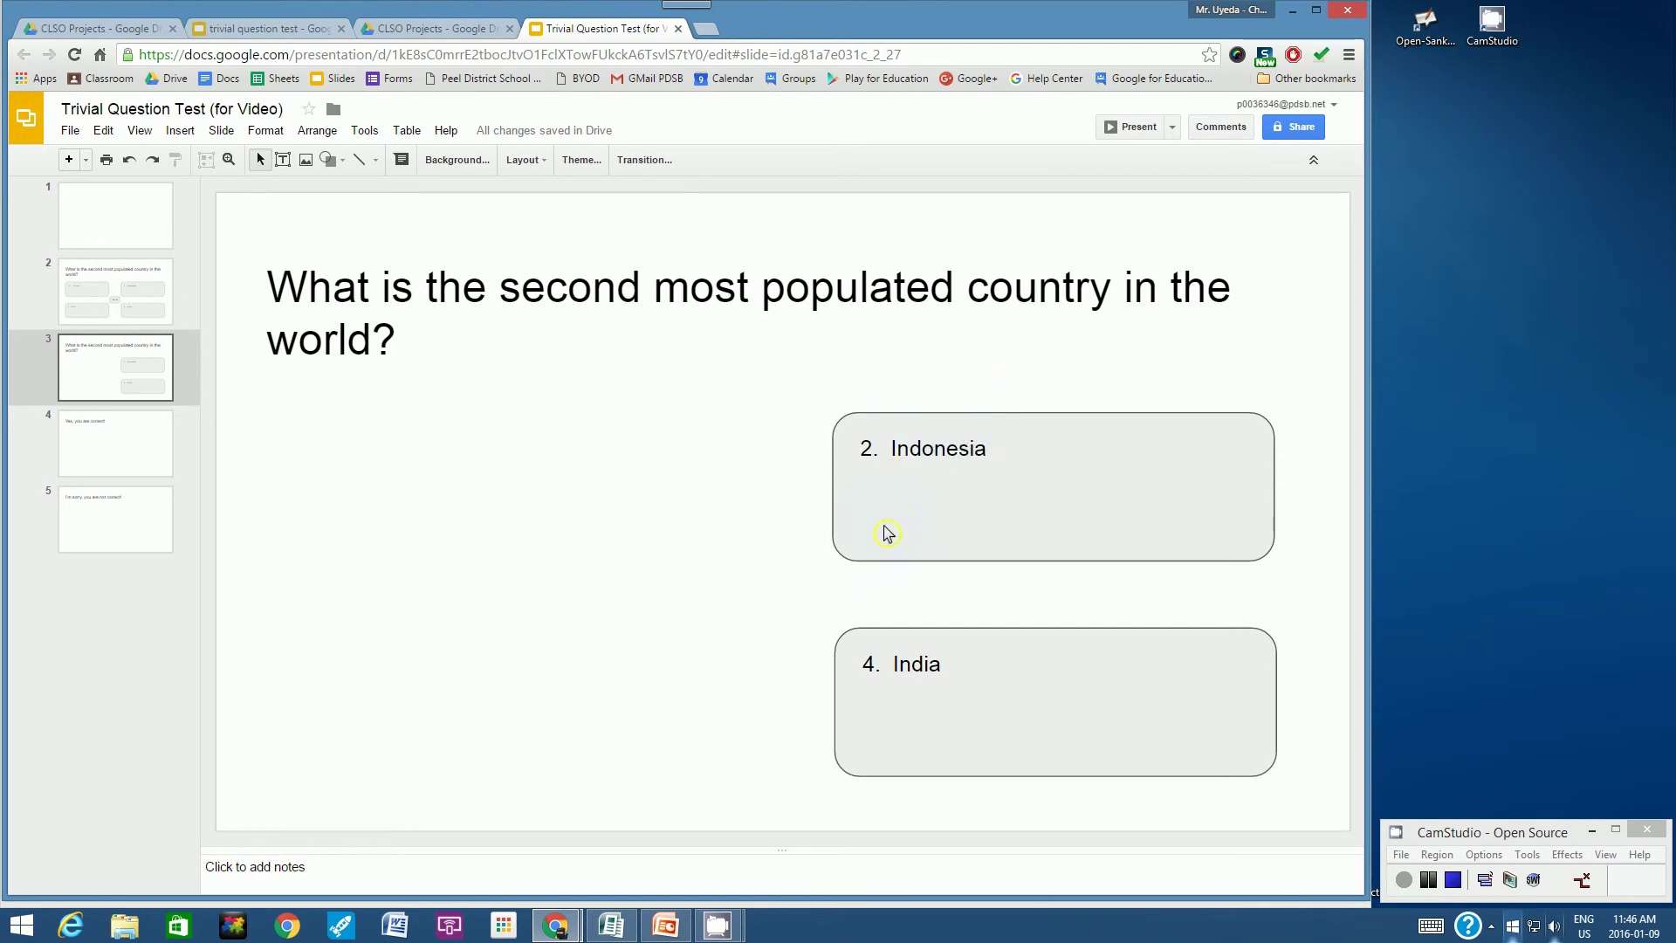
- Check the Indonesia and India answers' links, then return to slide 2
click(883, 558)
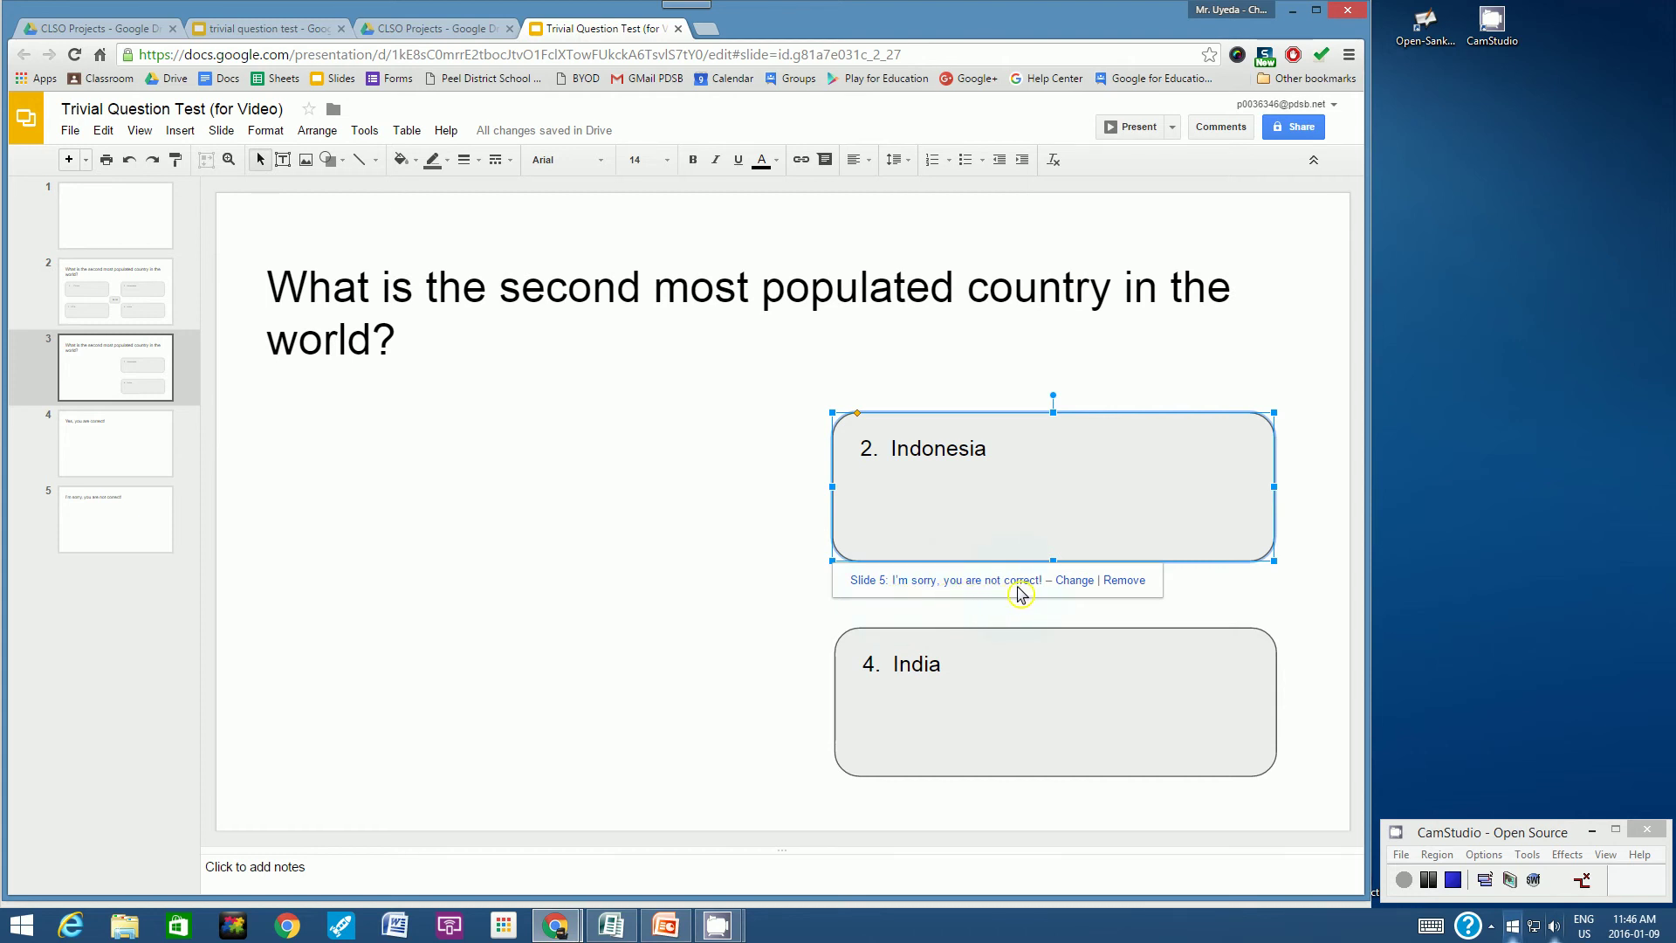
click(932, 630)
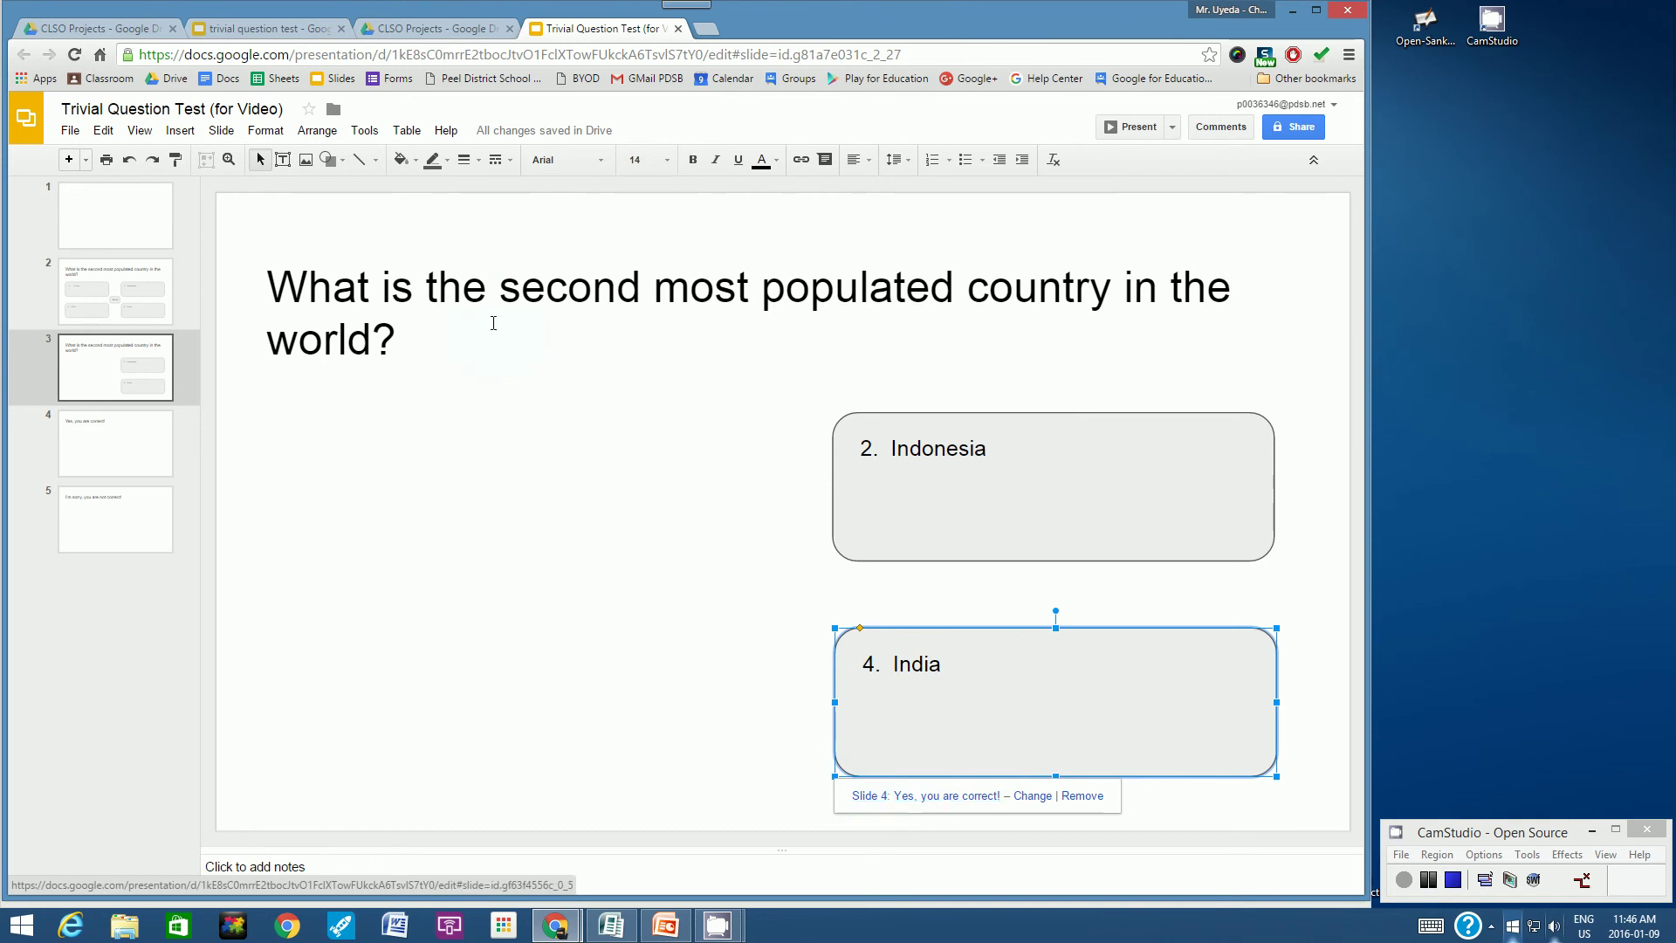
click(356, 307)
click(132, 283)
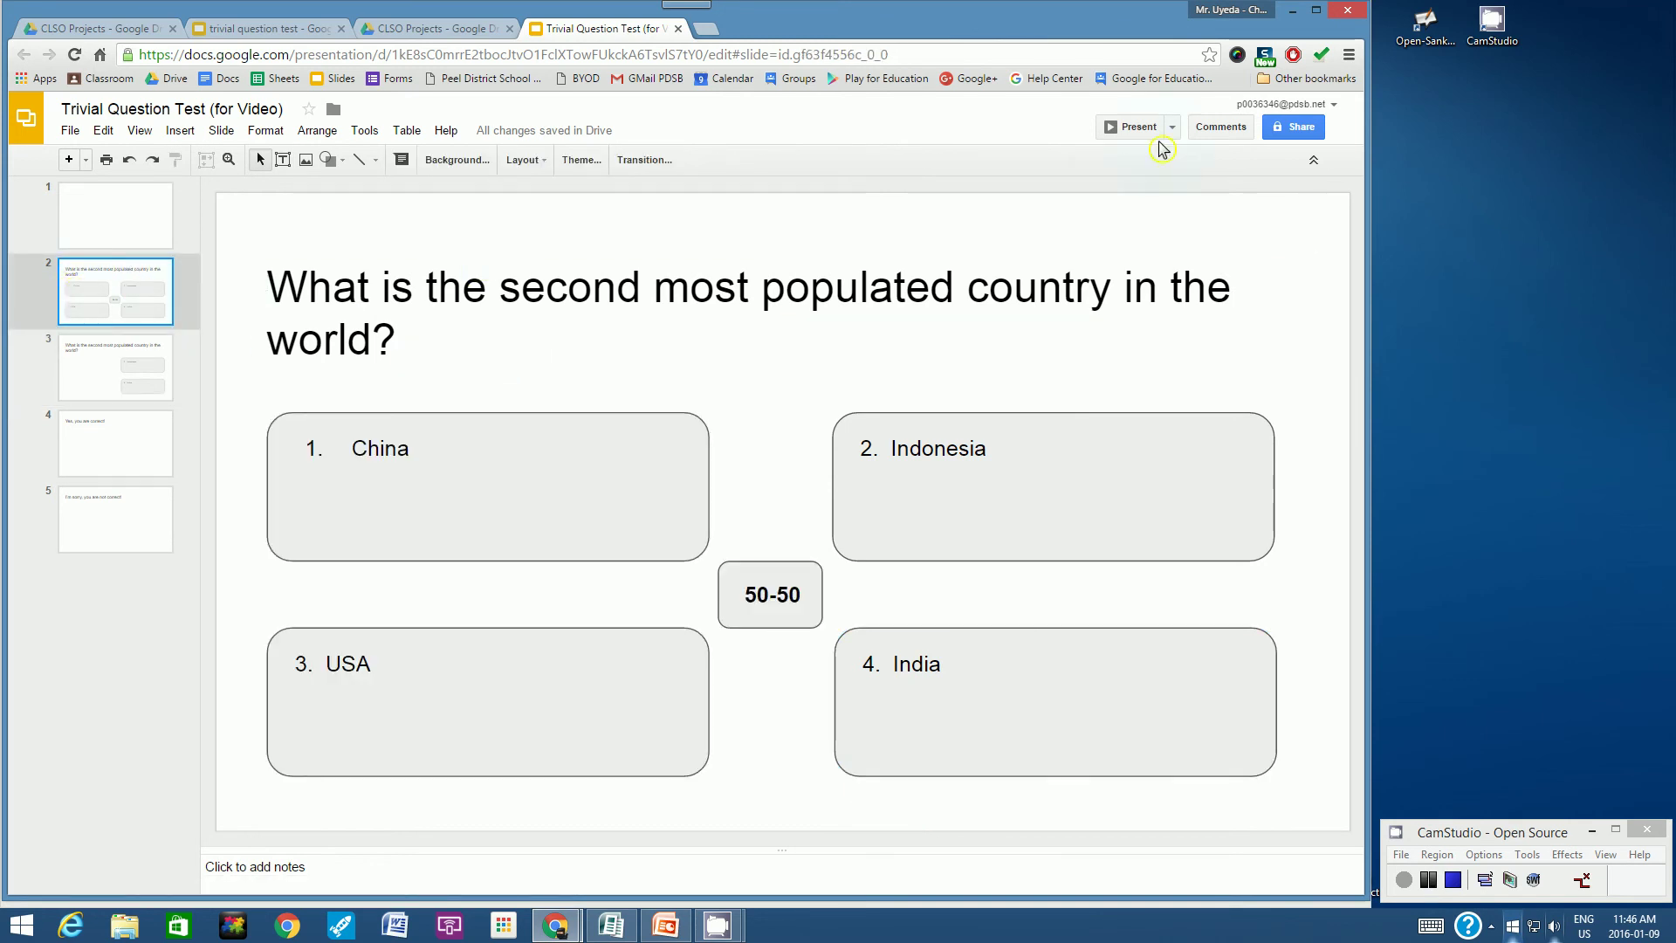
click(1126, 128)
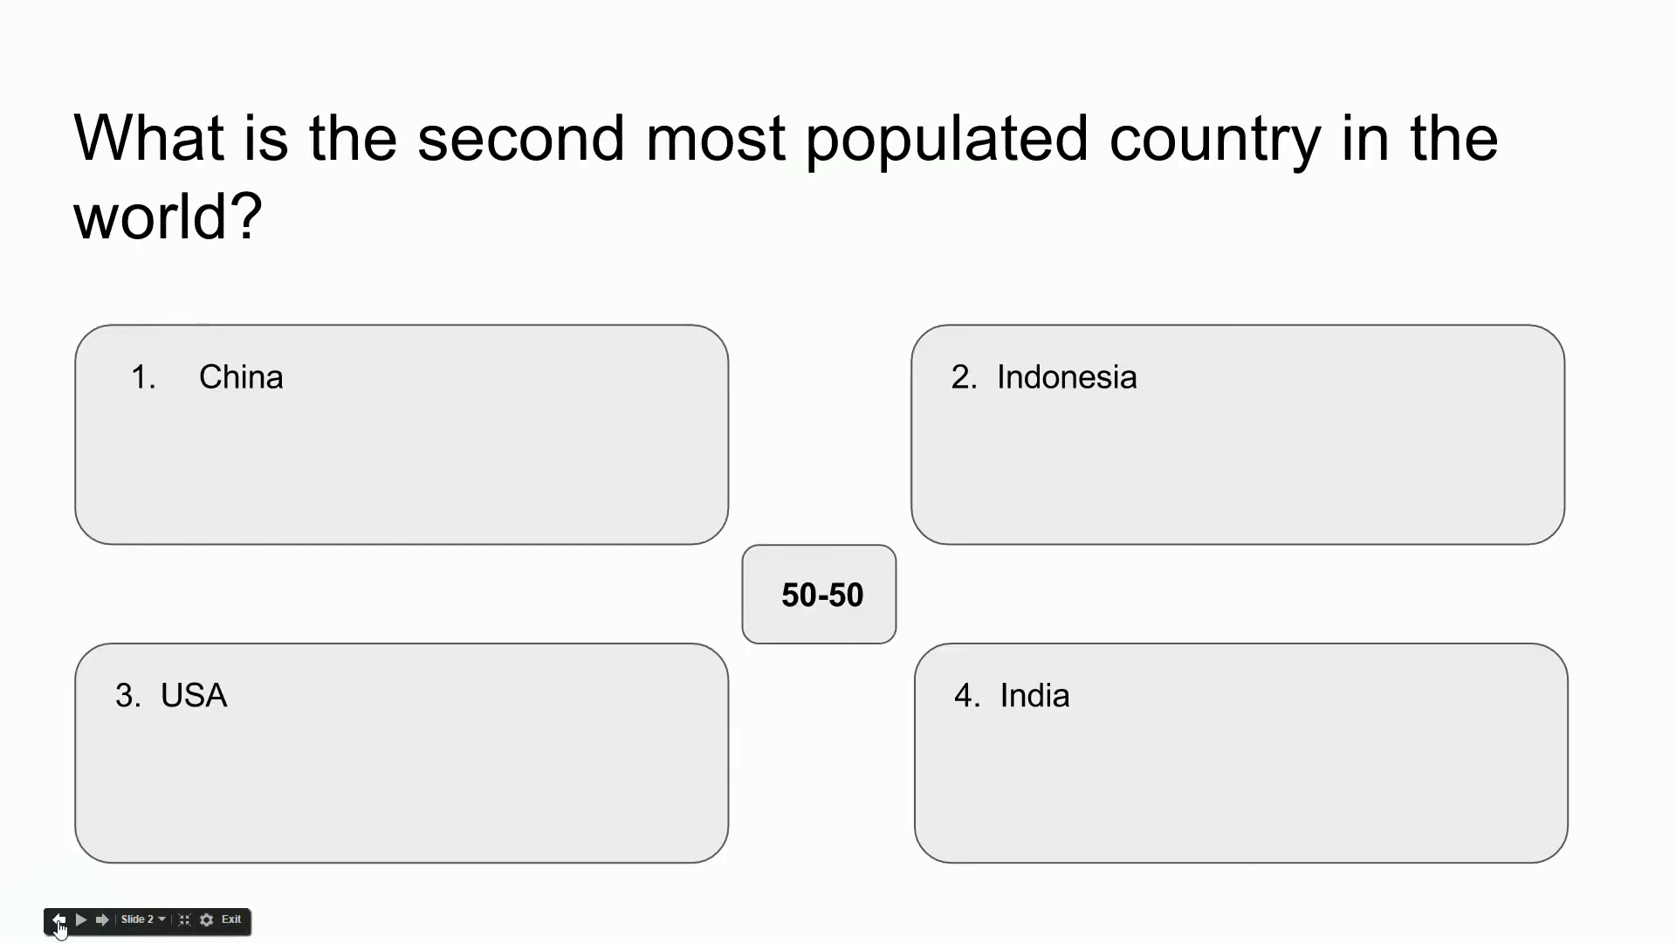
key(Escape)
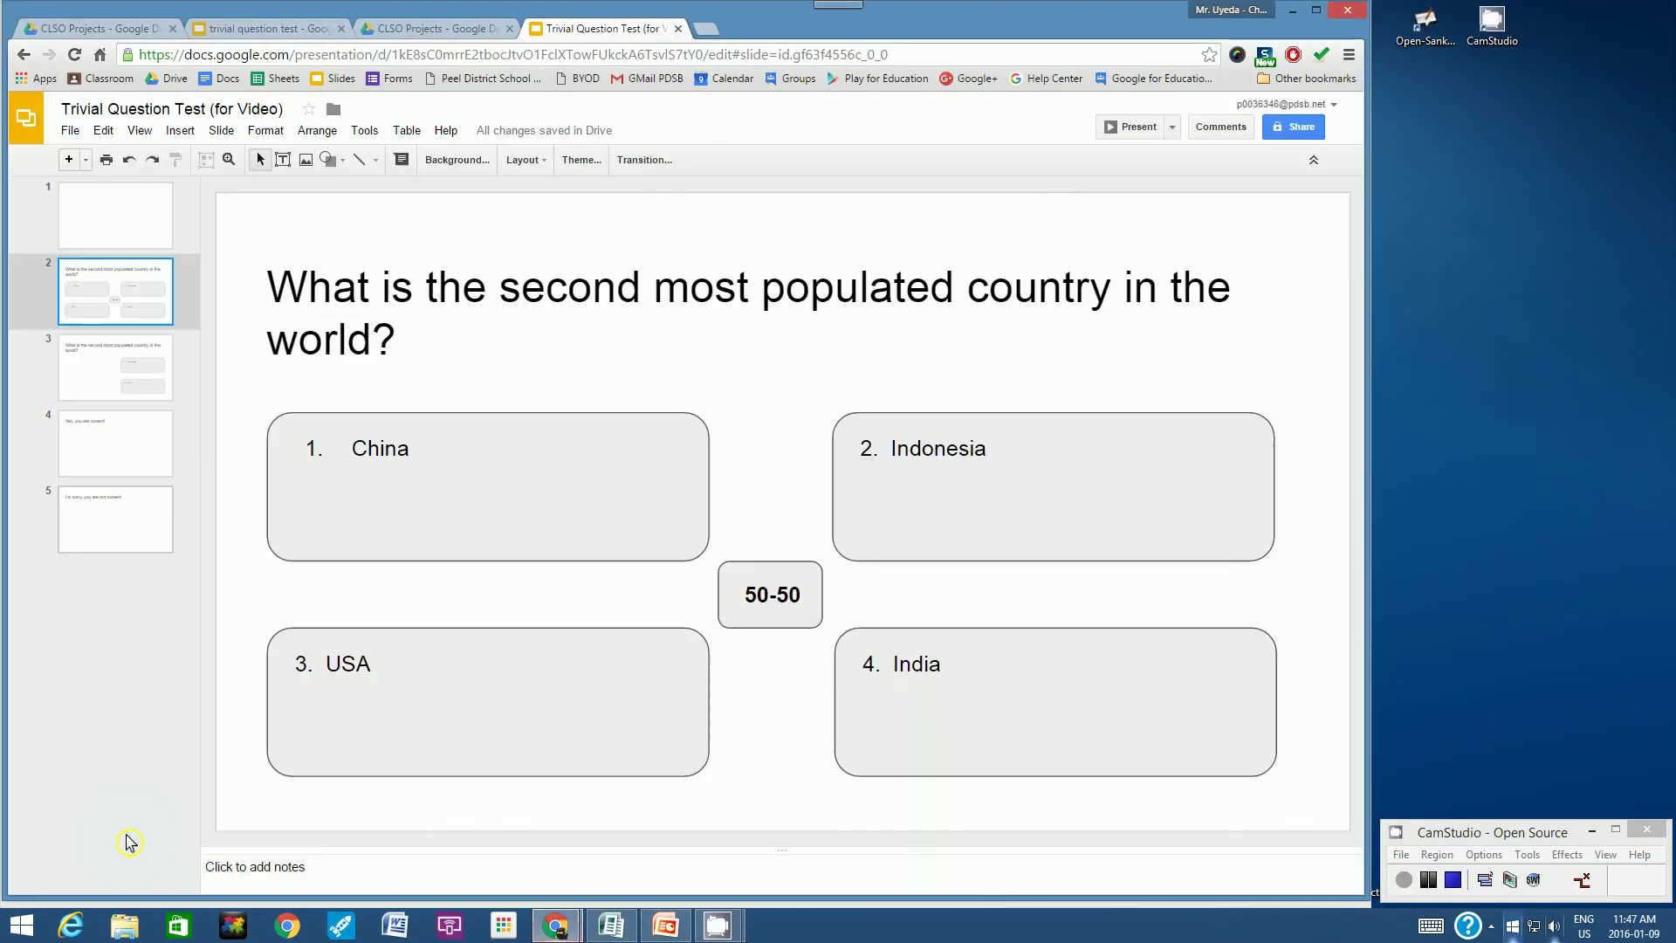